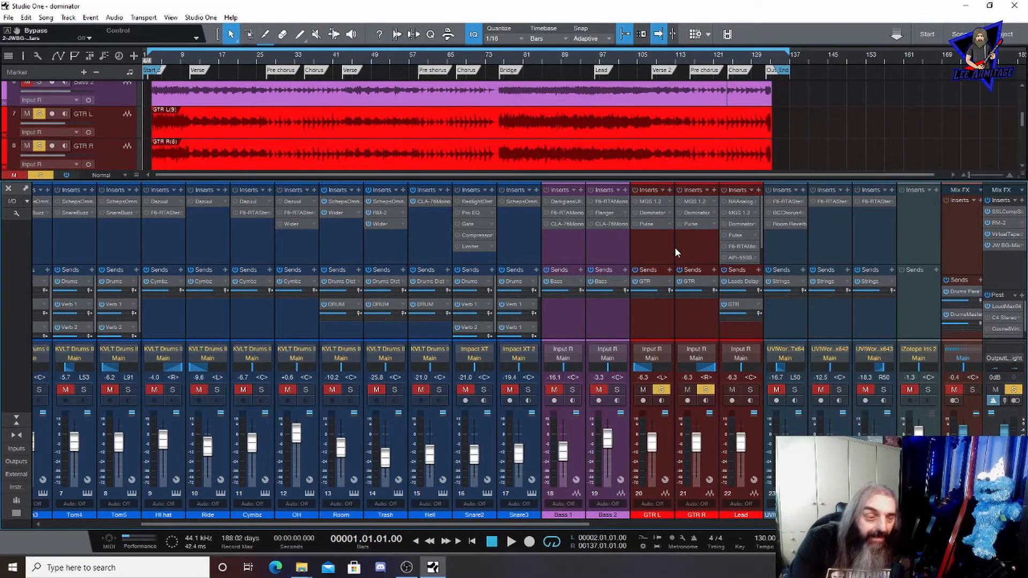
- Play the left and right guitar tracks from the start without their insert effects, and stop playback
left_click(513, 543)
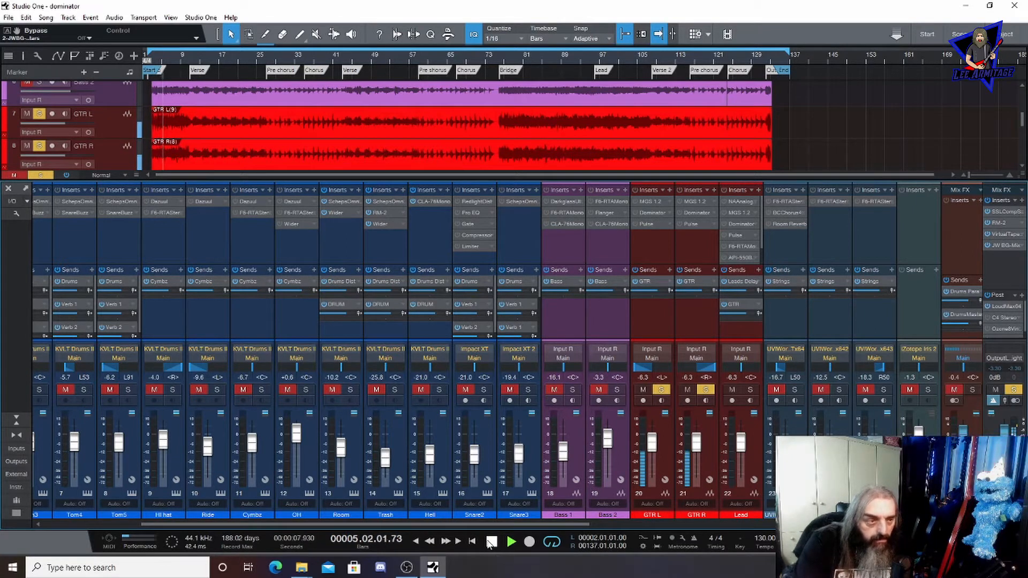
left_click(491, 542)
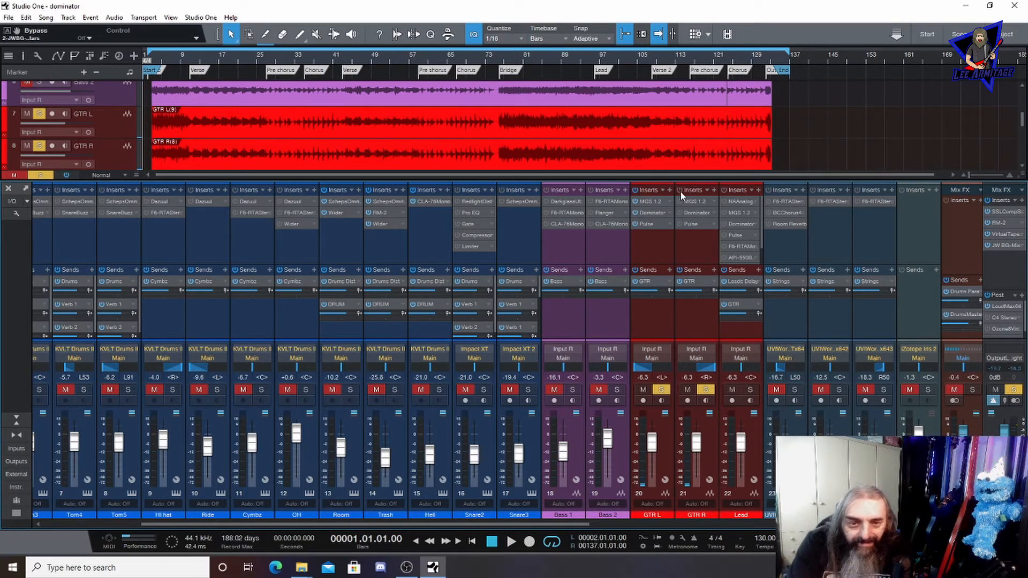
- Examine the MGS 1.2 pedal on the GTR L track and the stomp, cab and amp sections of its Dominator amp
left_click(647, 203)
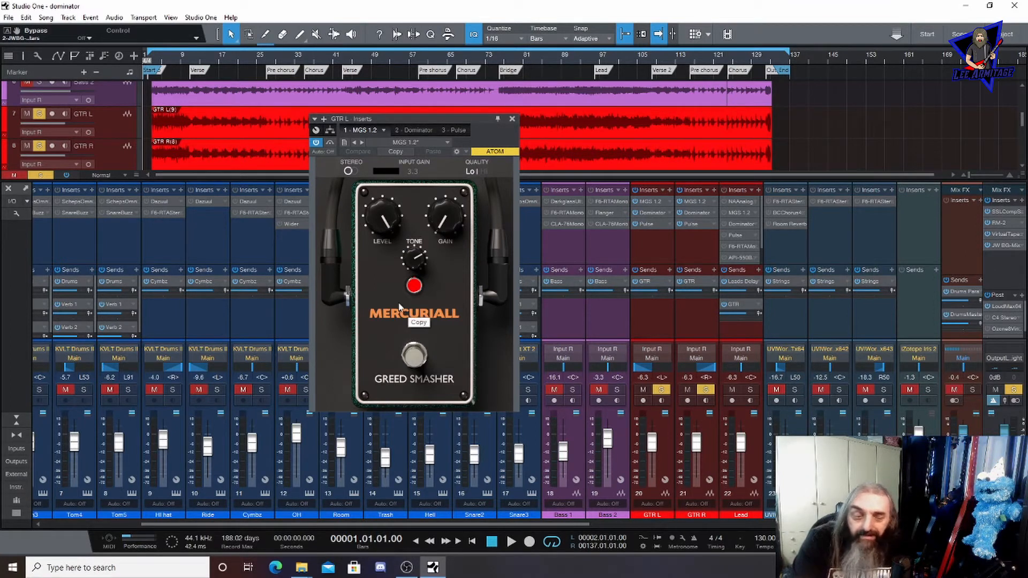
left_click(411, 130)
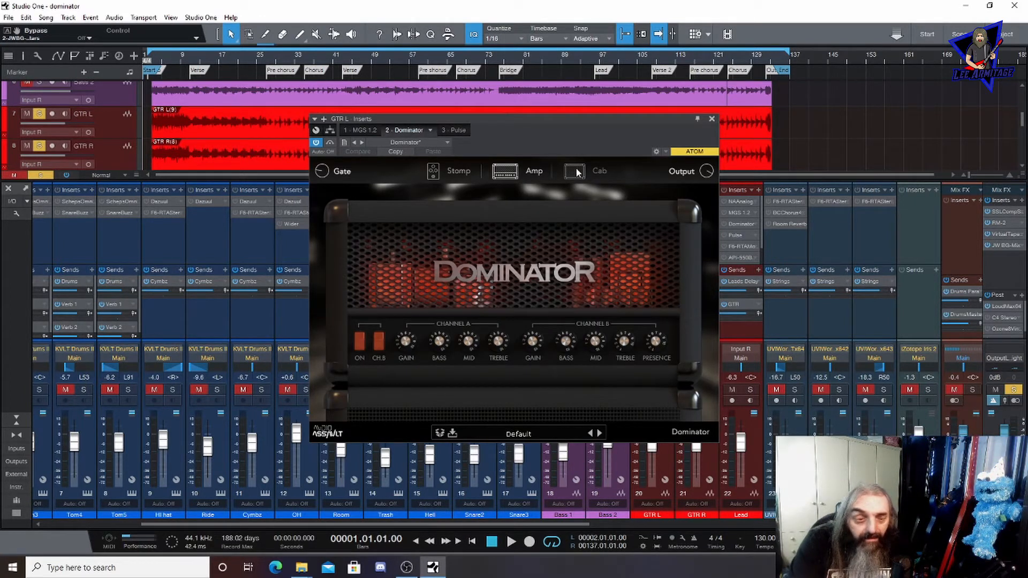
left_click(434, 176)
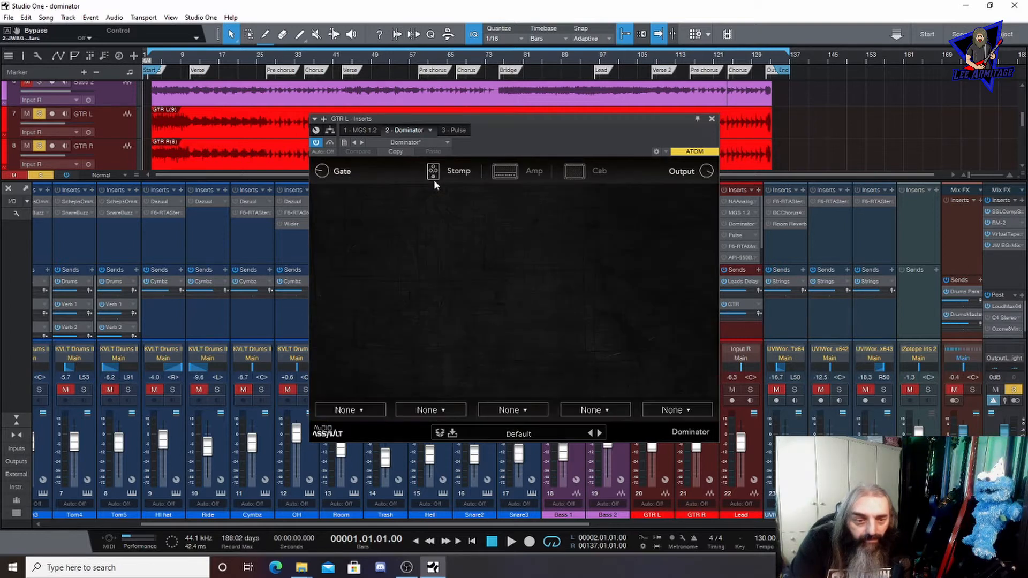
left_click(576, 170)
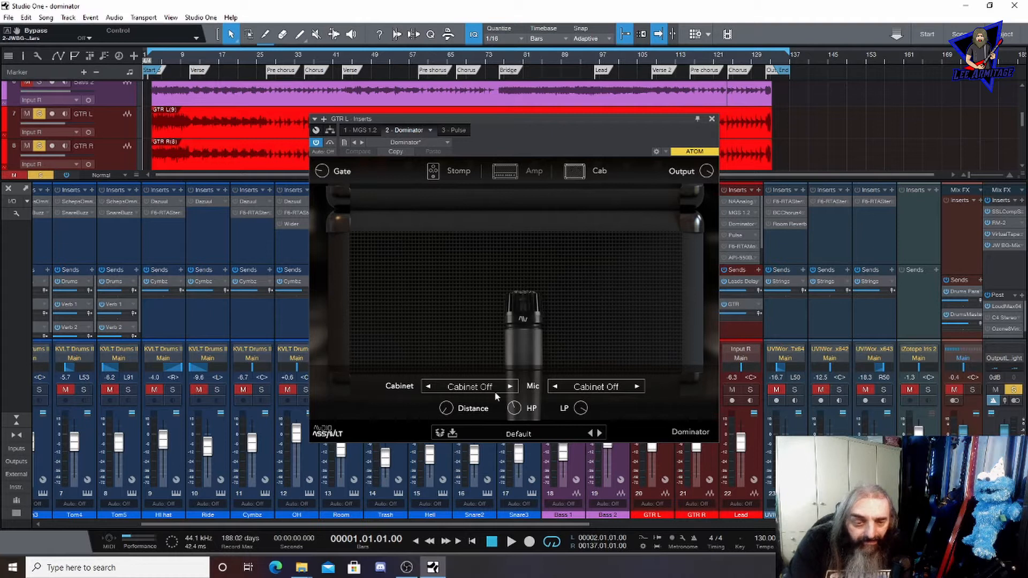
left_click(503, 170)
- Compare the Pulse cabinet impulse responses on GTR L and GTR R, and audition both guitars with their amp chains
left_click(449, 130)
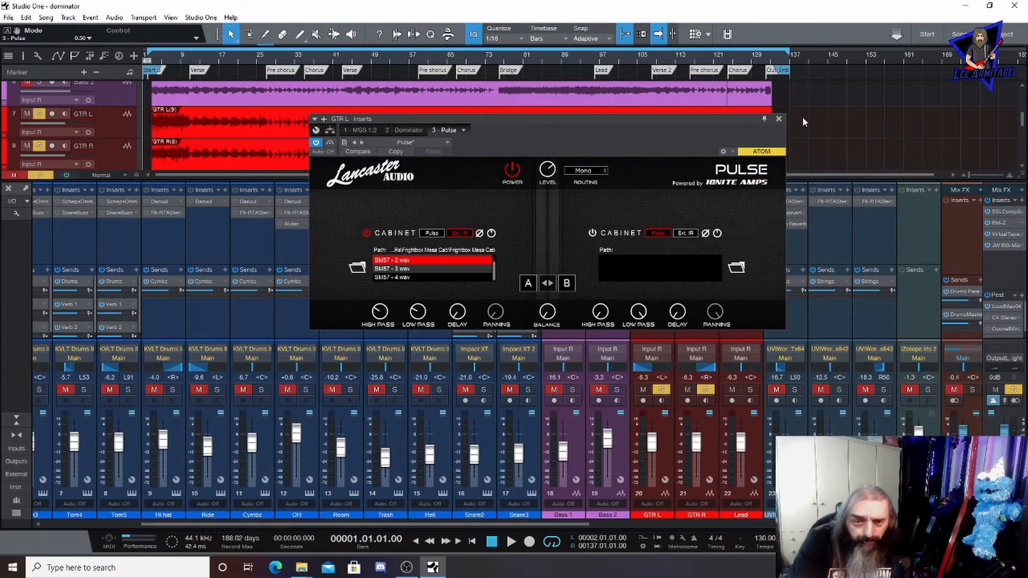
key("Down")
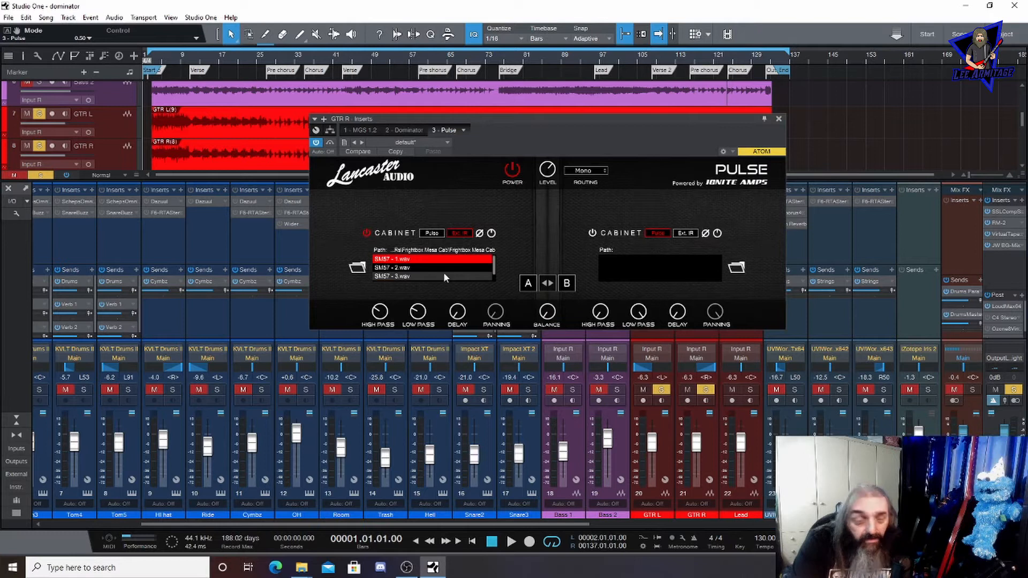
left_click(779, 119)
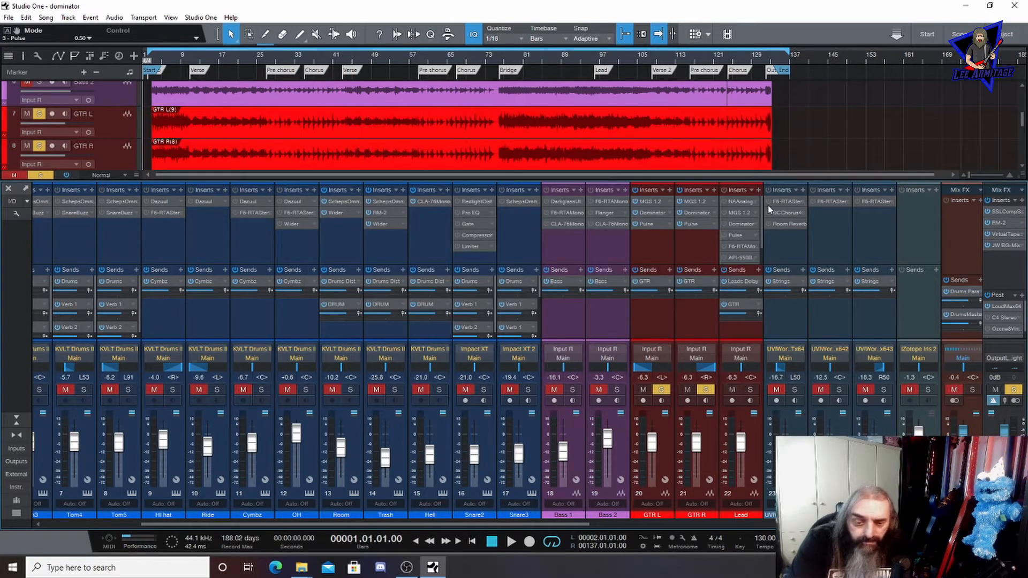
left_click(511, 542)
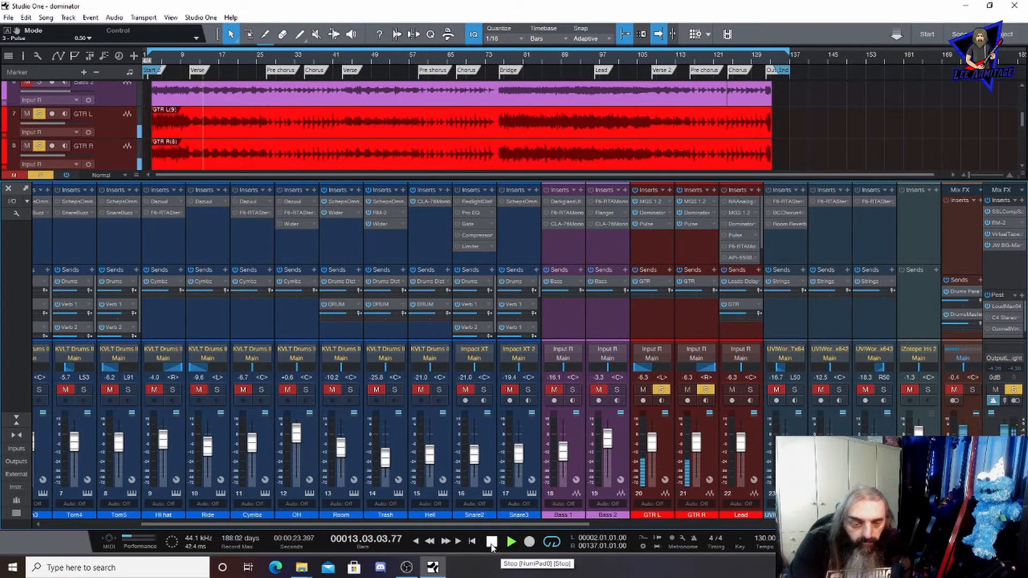
left_click(492, 542)
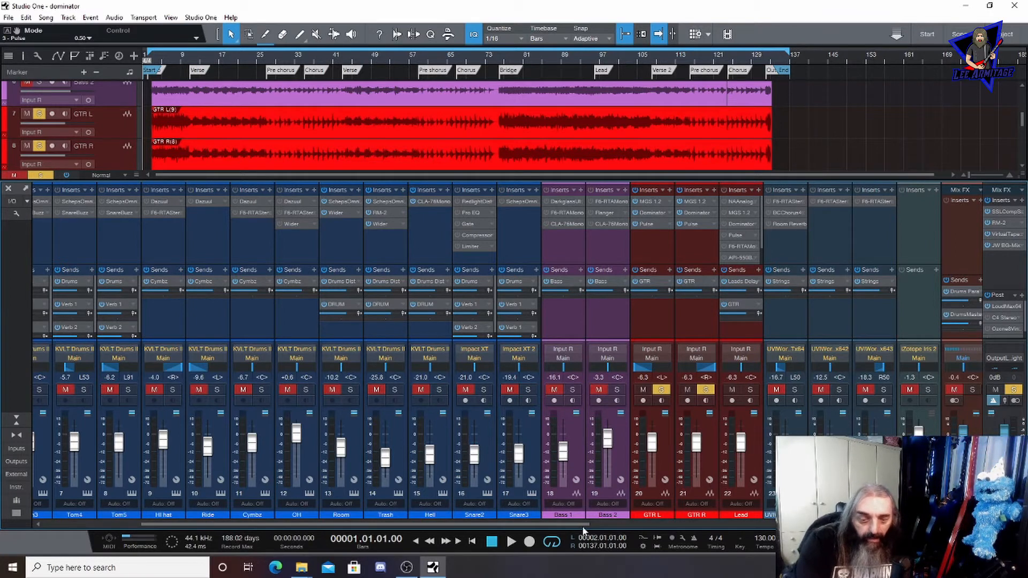
- Switch on the F6-RTA Stereo equalizer on the GTR bus and inspect its high-pass and low-pass filters
left_click_drag(583, 525, 470, 537)
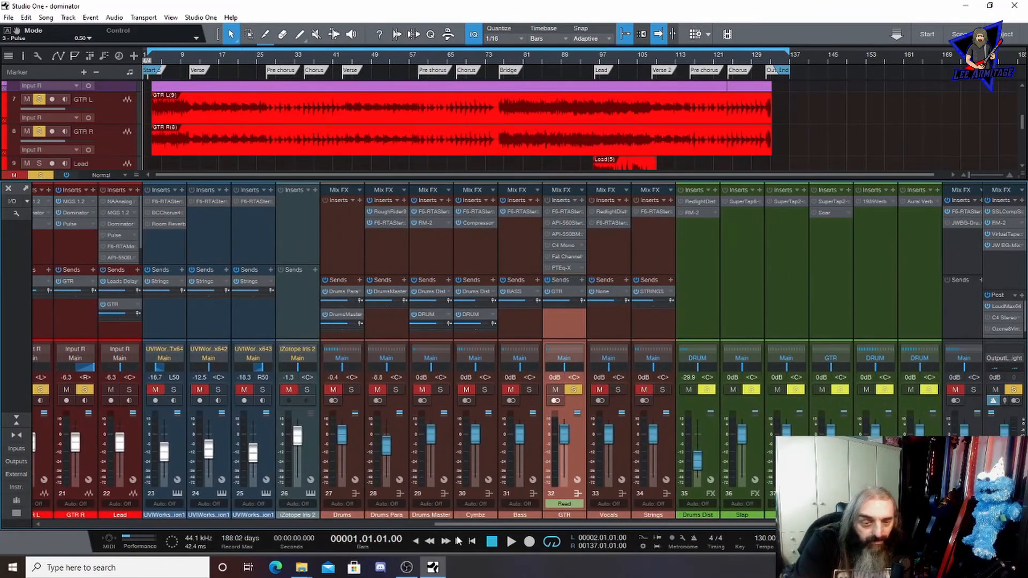
double_click(567, 211)
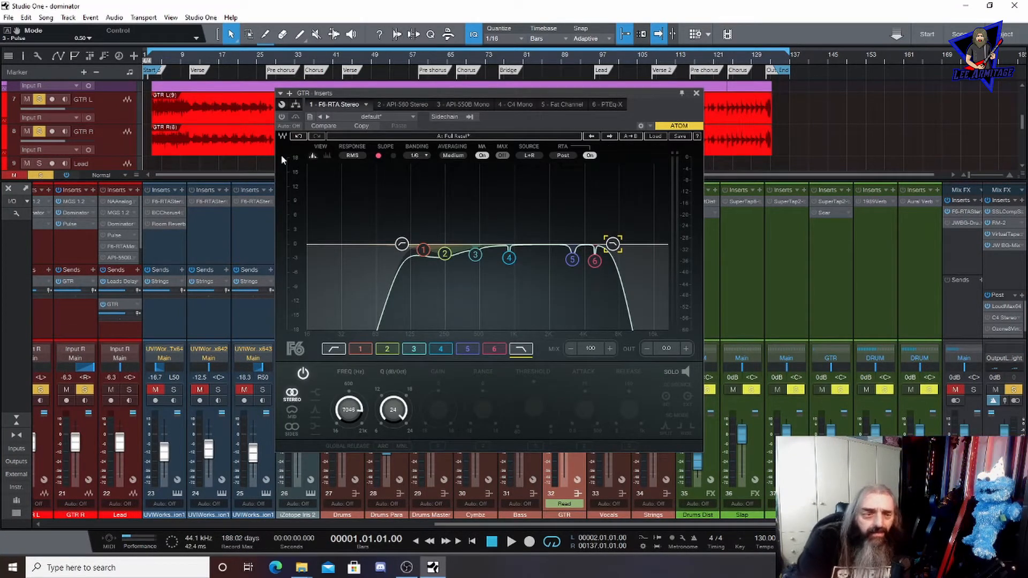
left_click(282, 117)
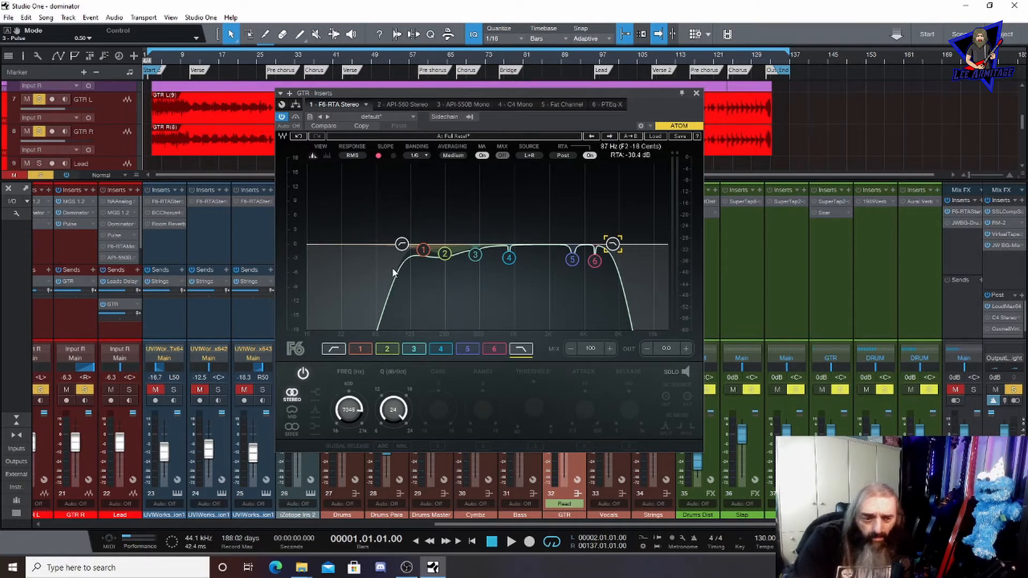
left_click(332, 355)
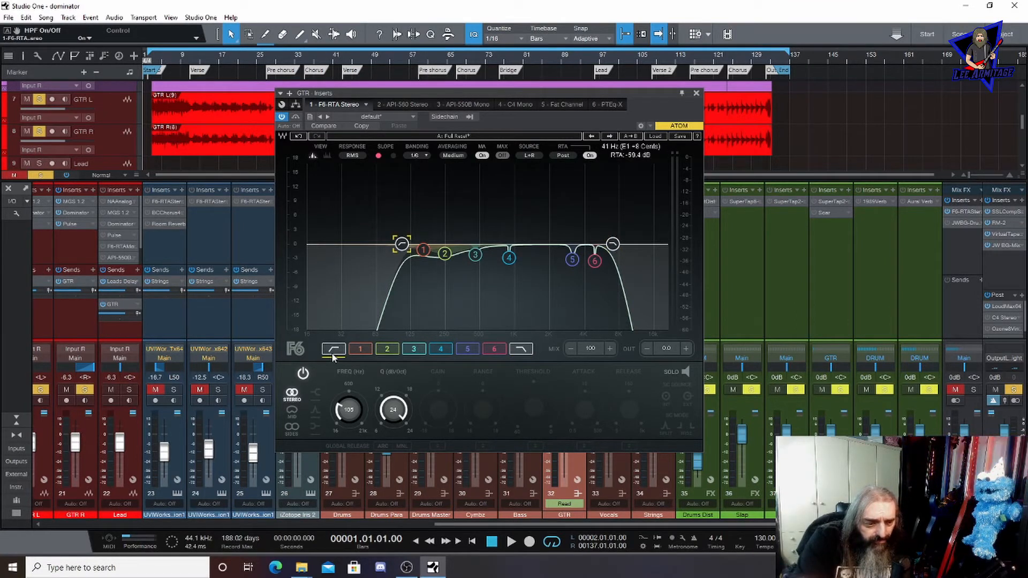
left_click(519, 355)
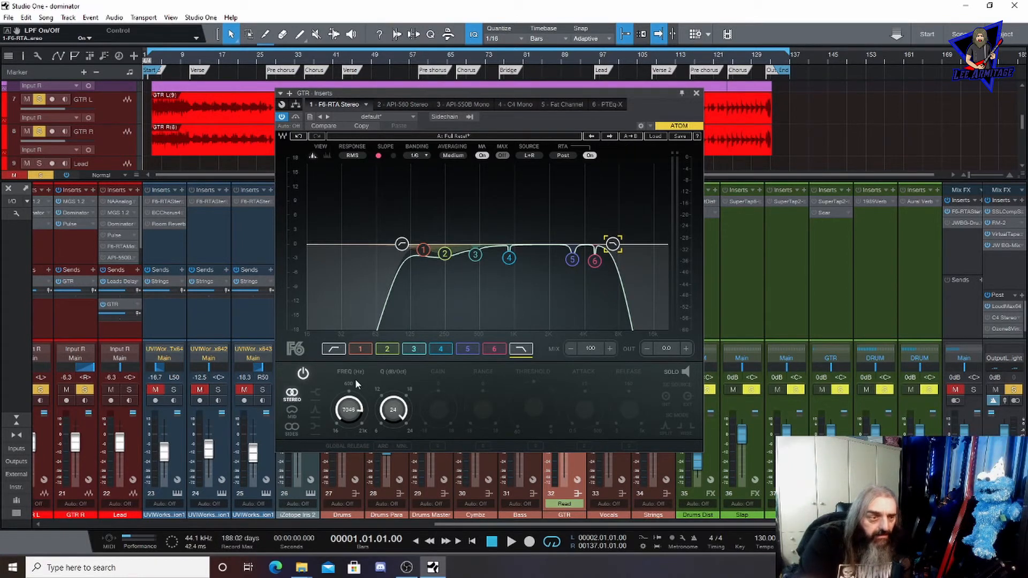
- Play the song while comparing the GTR bus with the F6-RTA equalizer bypassed and active, and stop playback
left_click(507, 545)
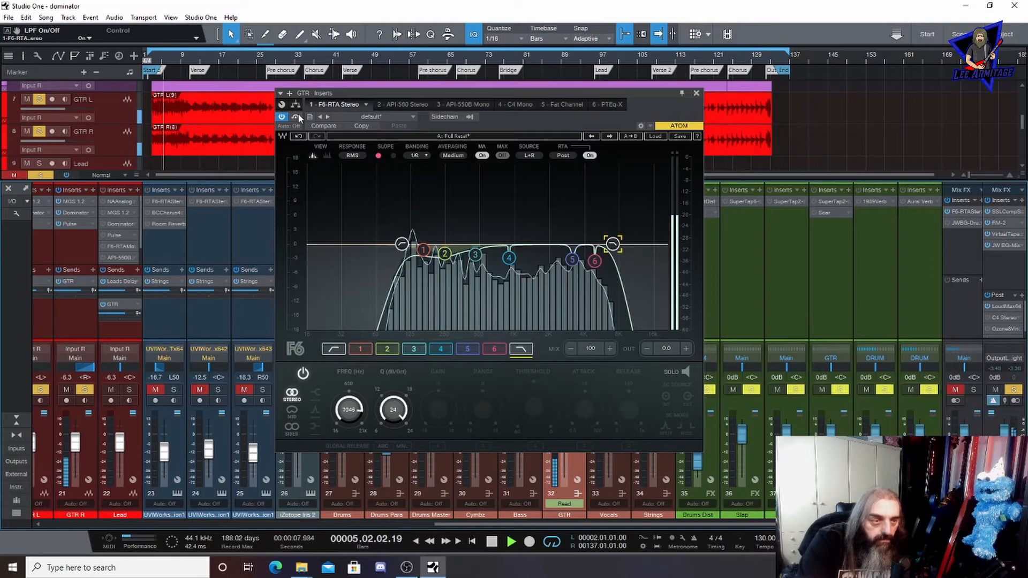
left_click(296, 116)
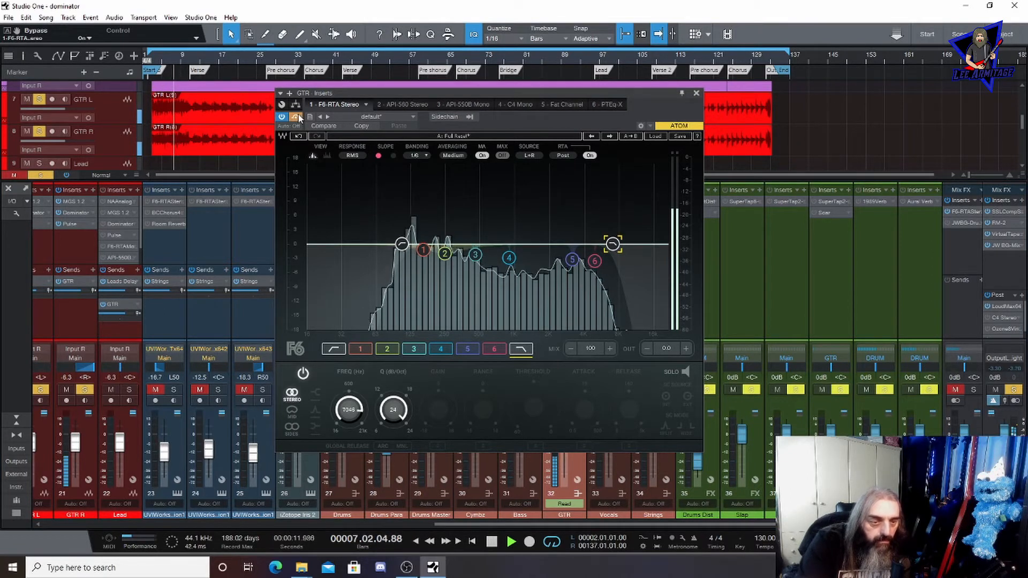
left_click(297, 116)
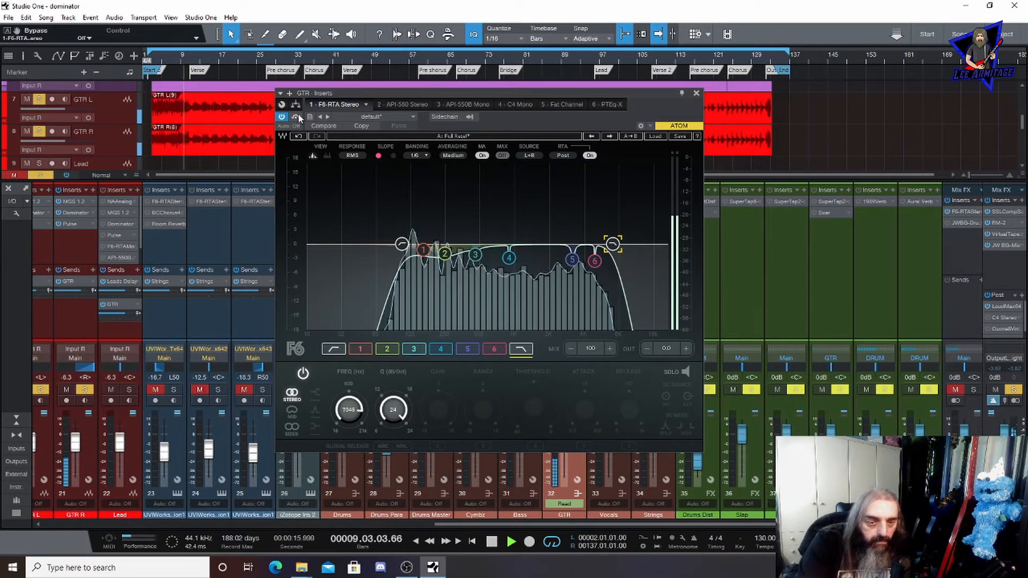
left_click(296, 117)
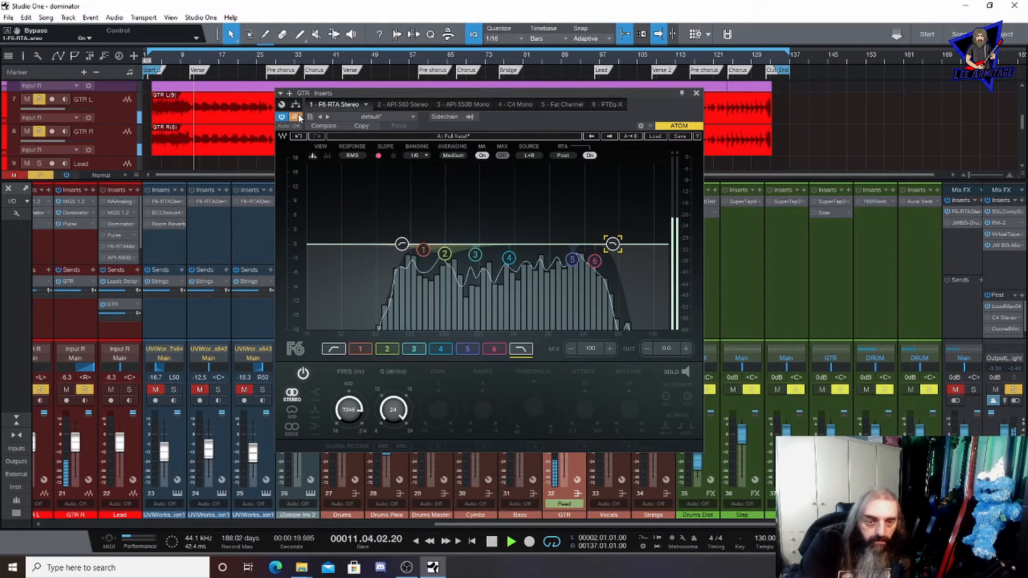
left_click(296, 116)
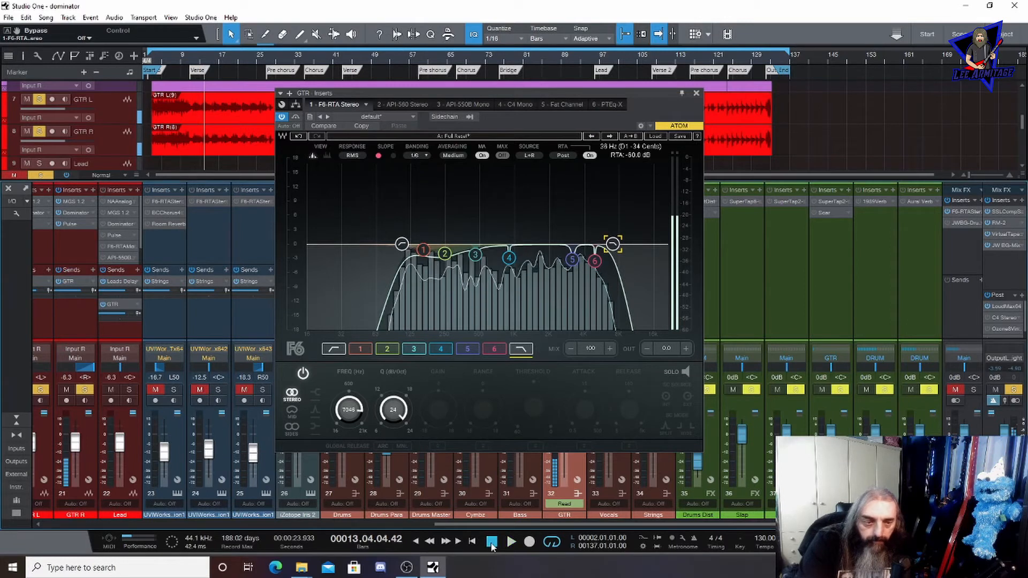
left_click(491, 542)
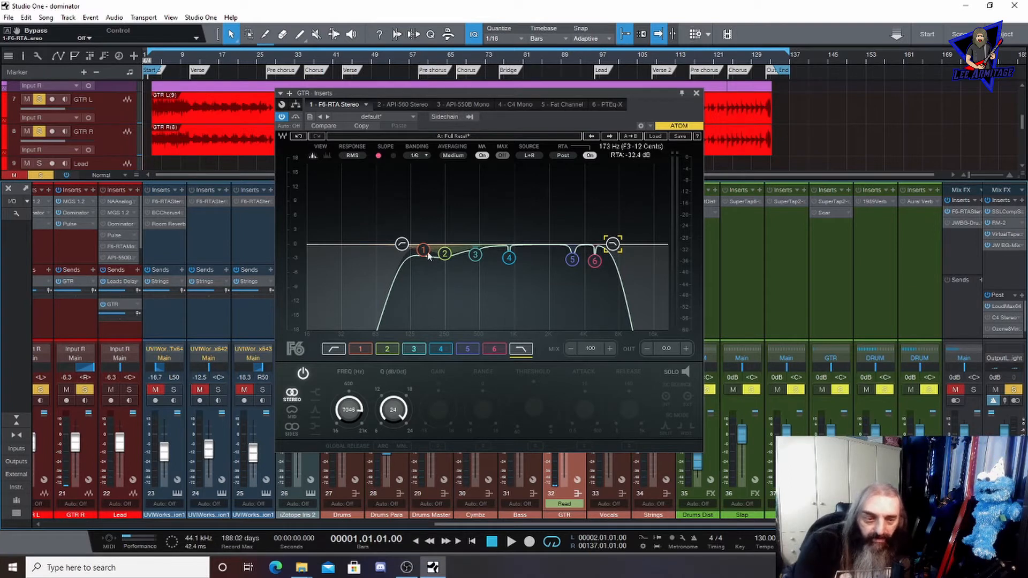
- Switch on the API-560 Stereo equalizer on the GTR bus, compare it bypassed and active during playback, and leave it active
left_click(405, 104)
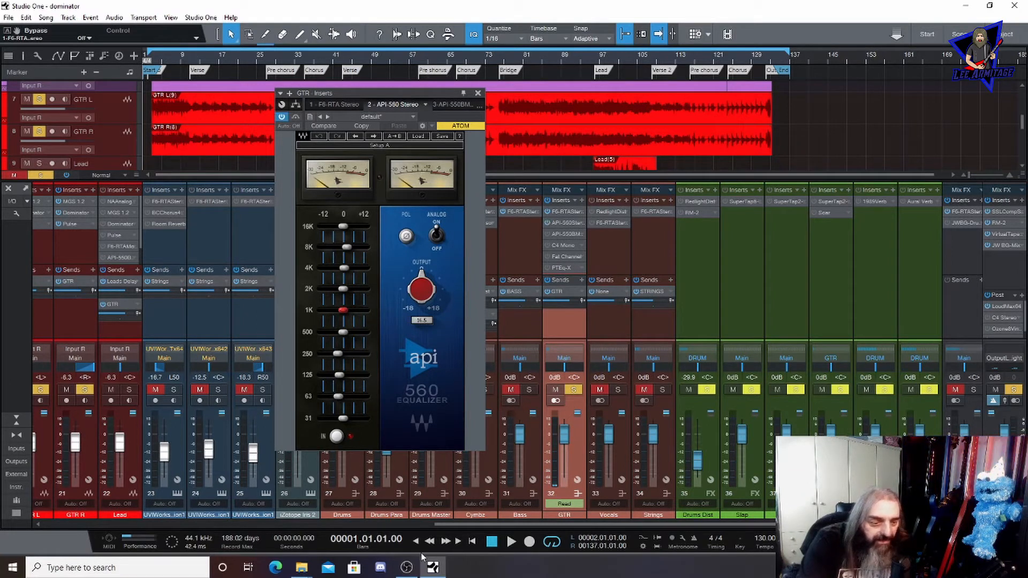
left_click(511, 542)
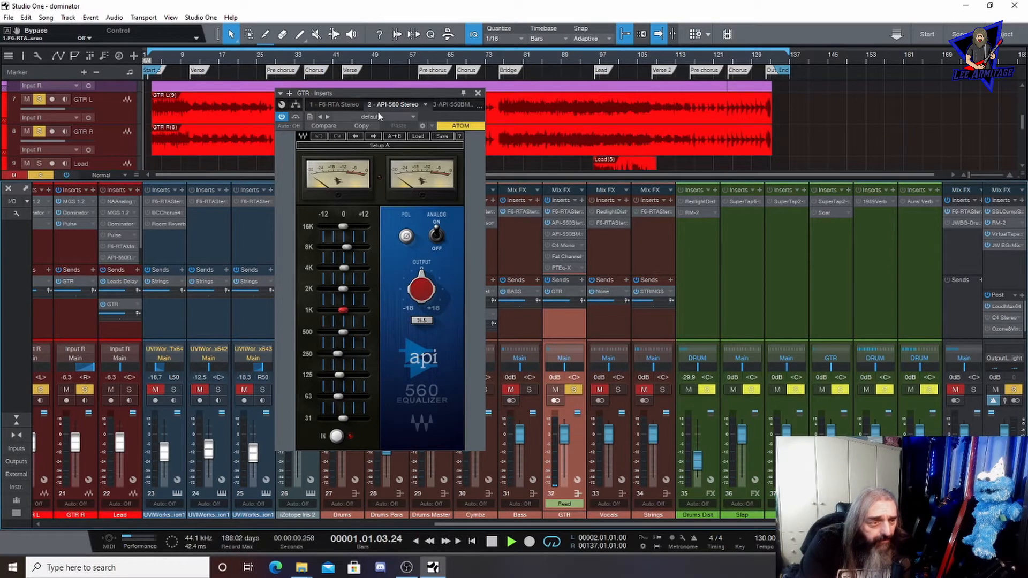
left_click(295, 118)
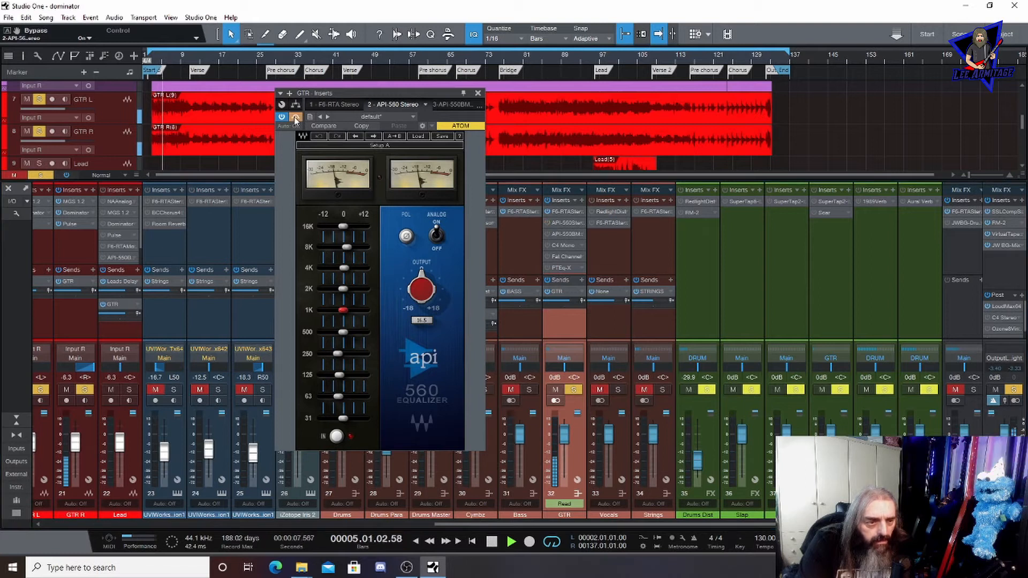
left_click(294, 119)
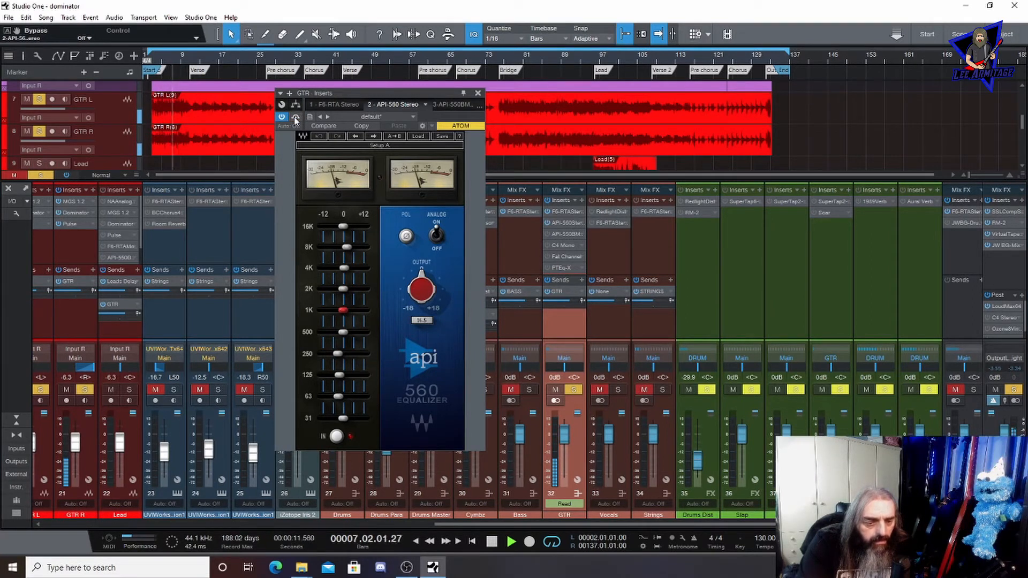
left_click(295, 118)
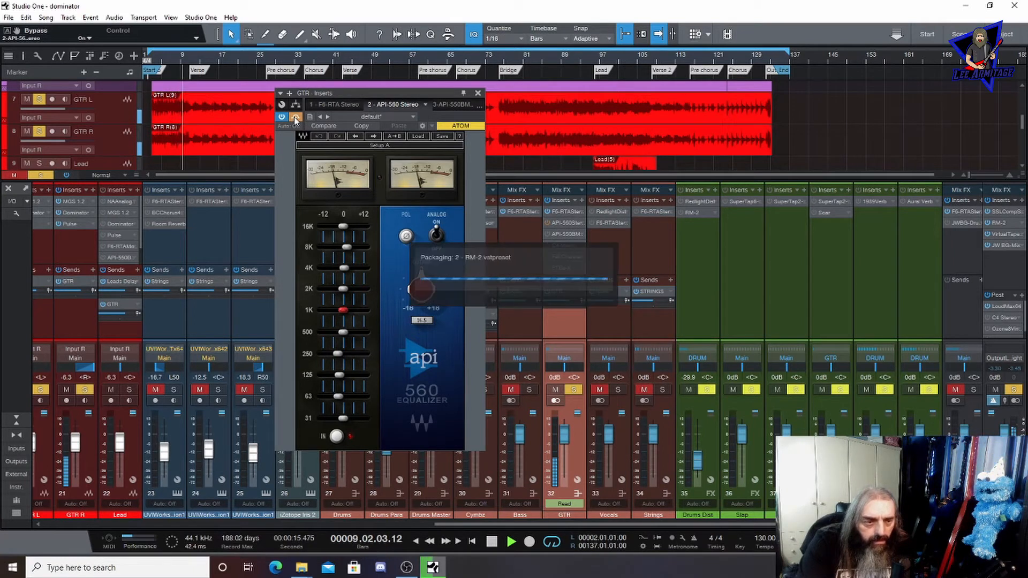
left_click(295, 118)
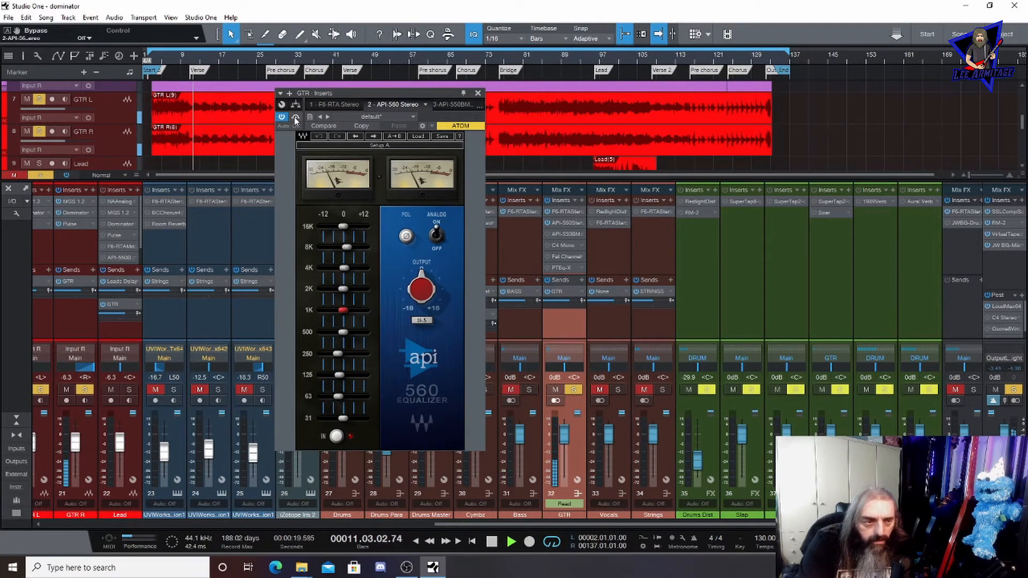
left_click(295, 118)
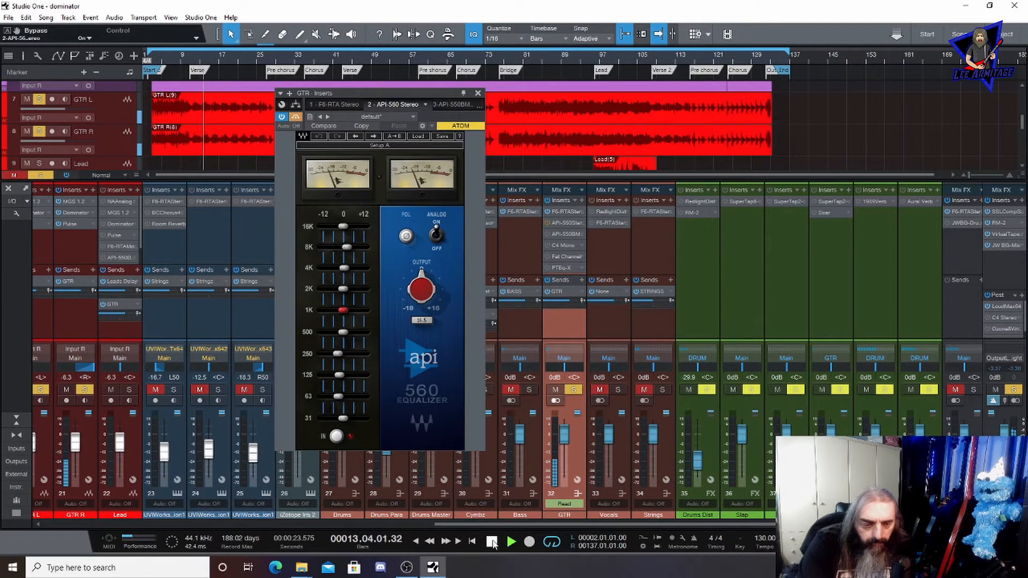
left_click(298, 118)
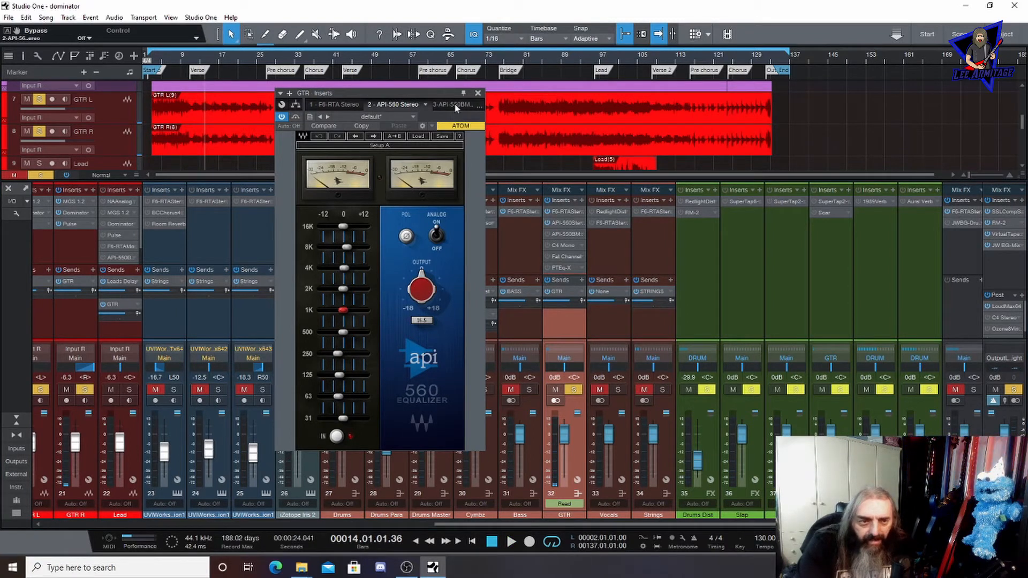
left_click(492, 542)
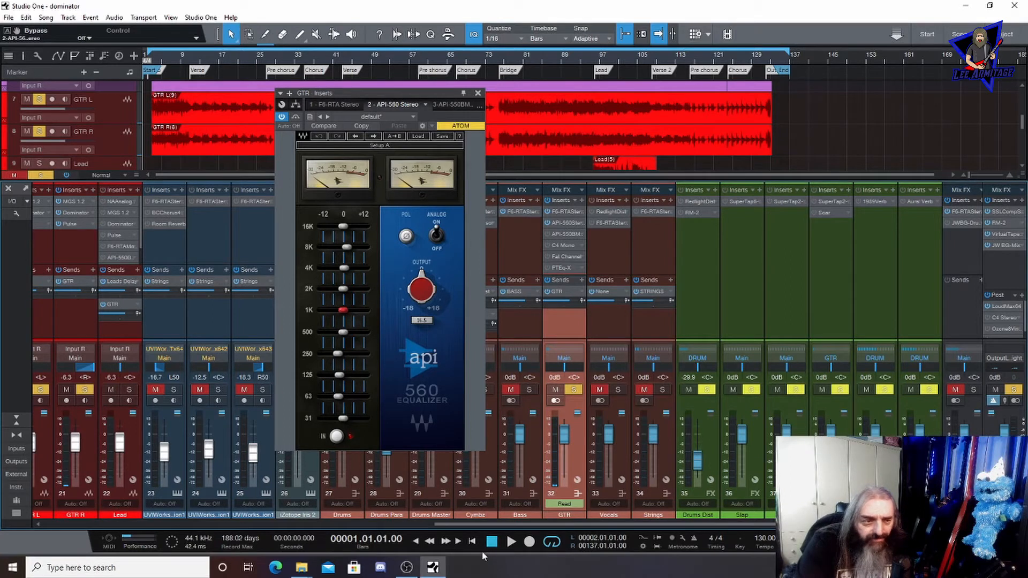
- Switch on the API-550B Mono equalizer on the GTR bus and set its high-band gain to +2 dB
left_click(444, 105)
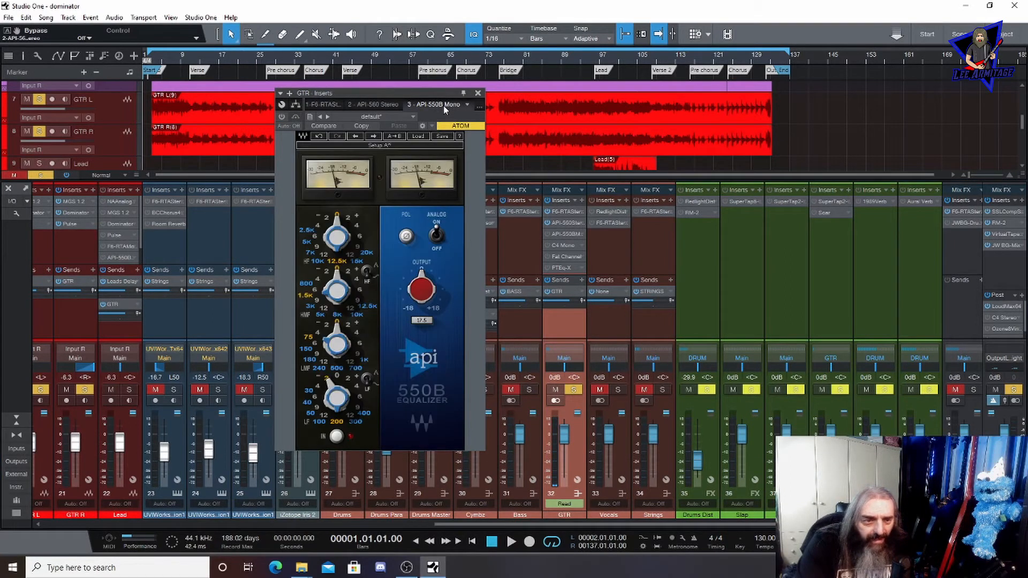
left_click(350, 219)
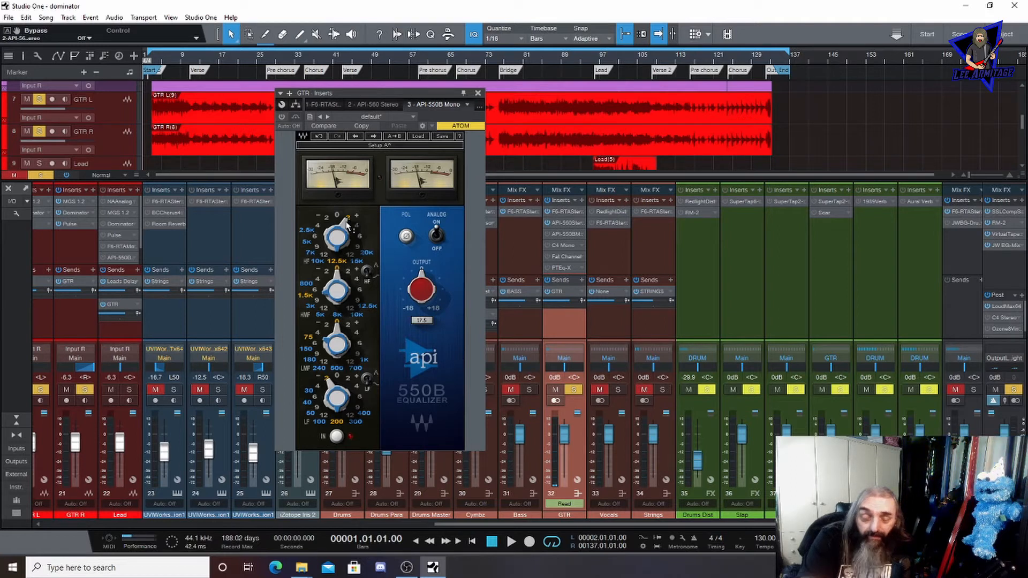
mouse_move(348, 227)
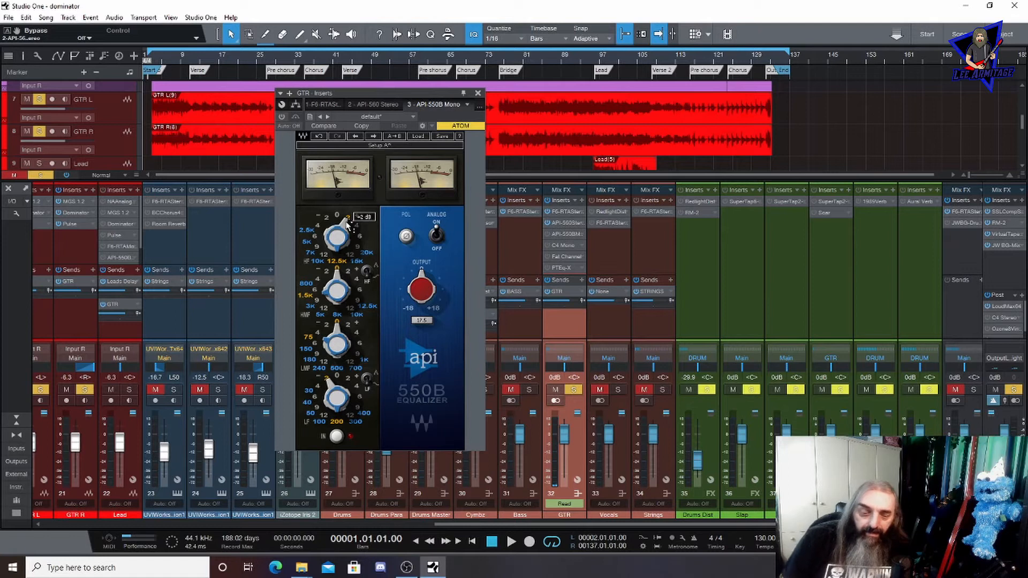
- Play the song while comparing the GTR bus with the API-550B bypassed and active, and stop playback with it active
left_click(511, 543)
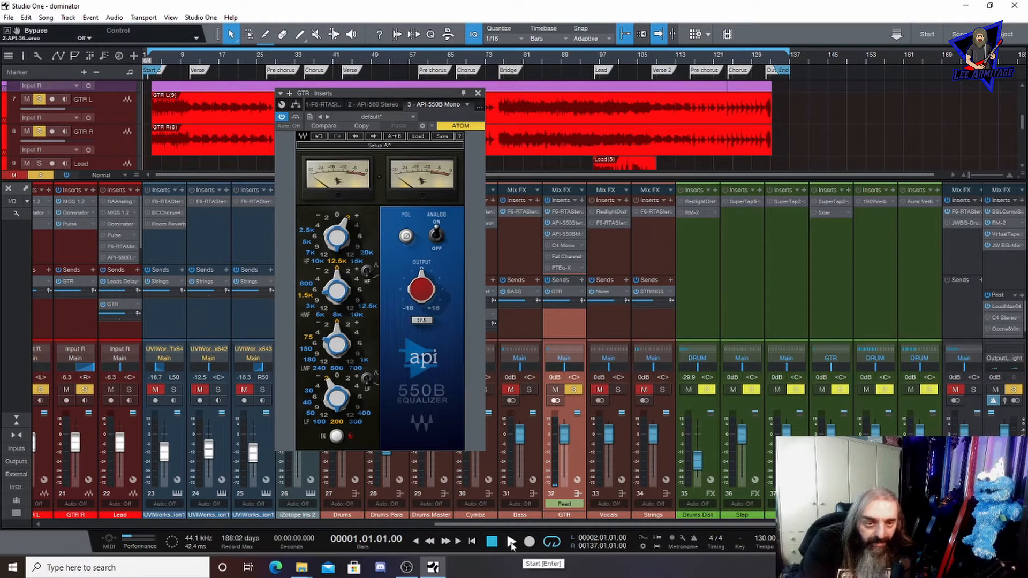
left_click(297, 118)
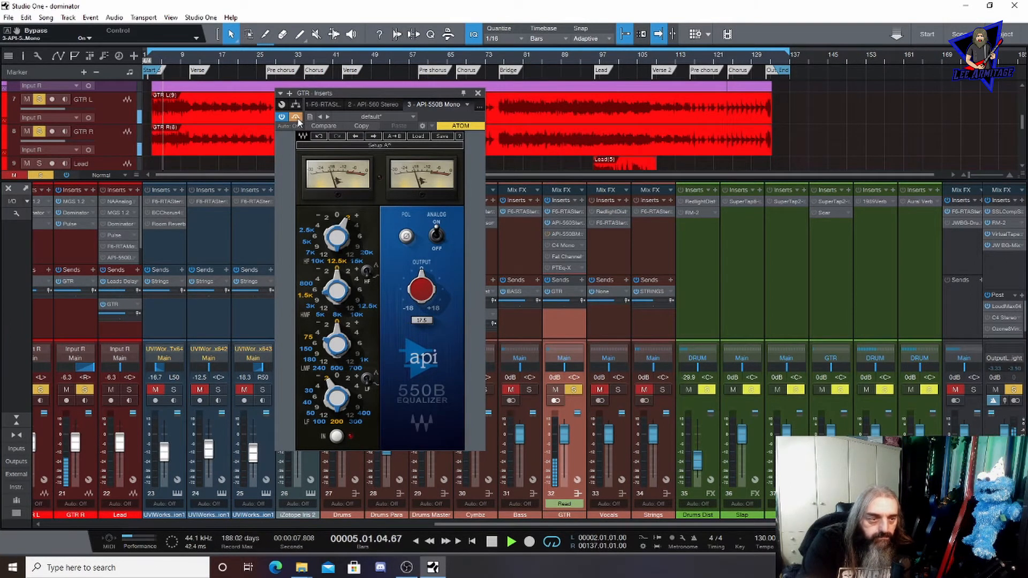
left_click(297, 117)
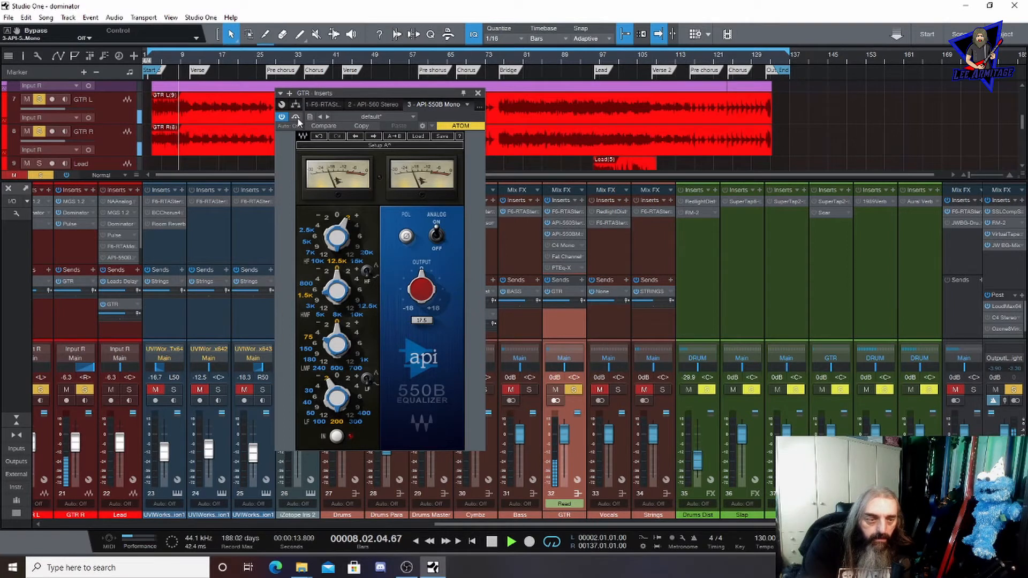
left_click(297, 117)
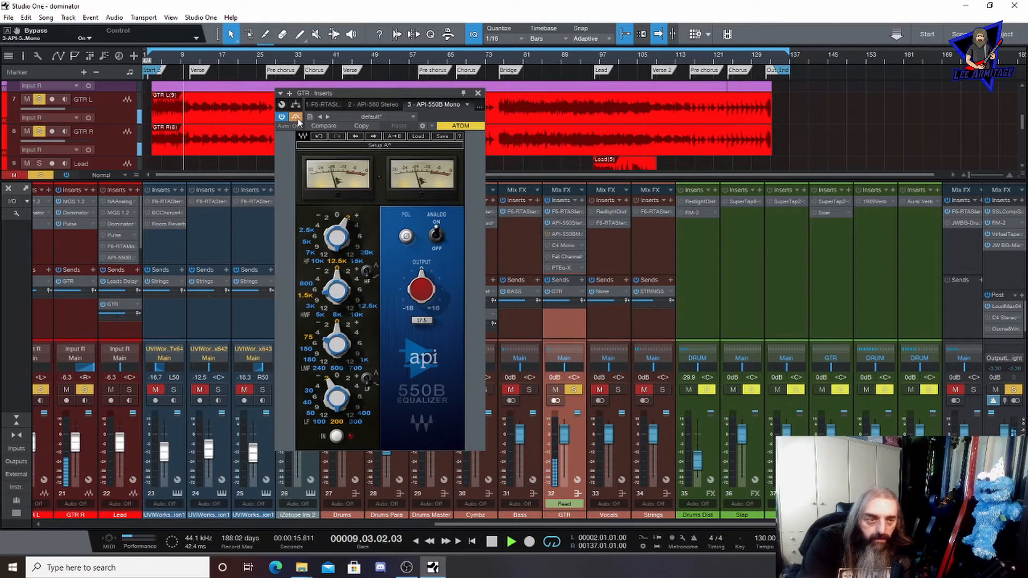
left_click(296, 117)
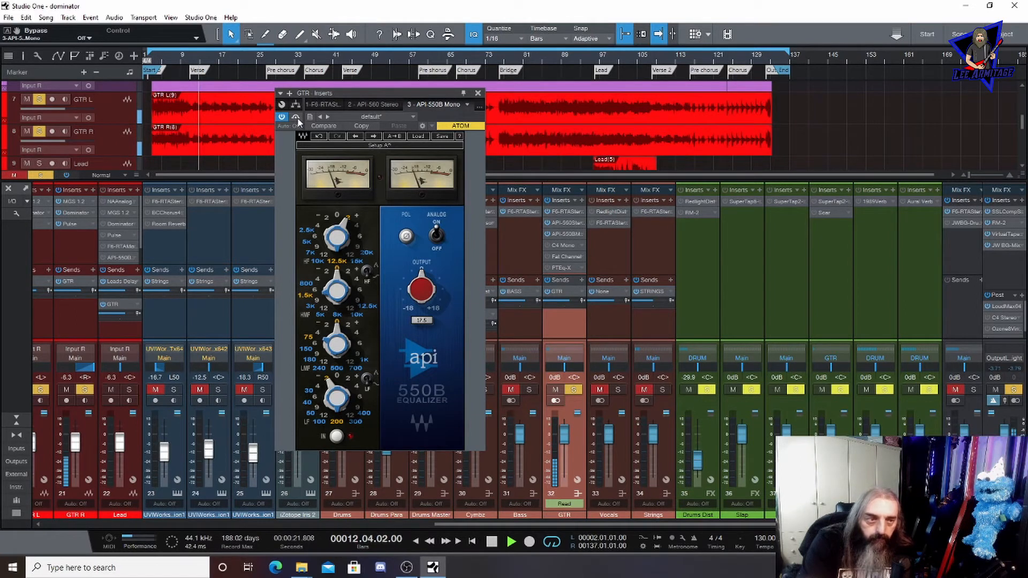
left_click(296, 118)
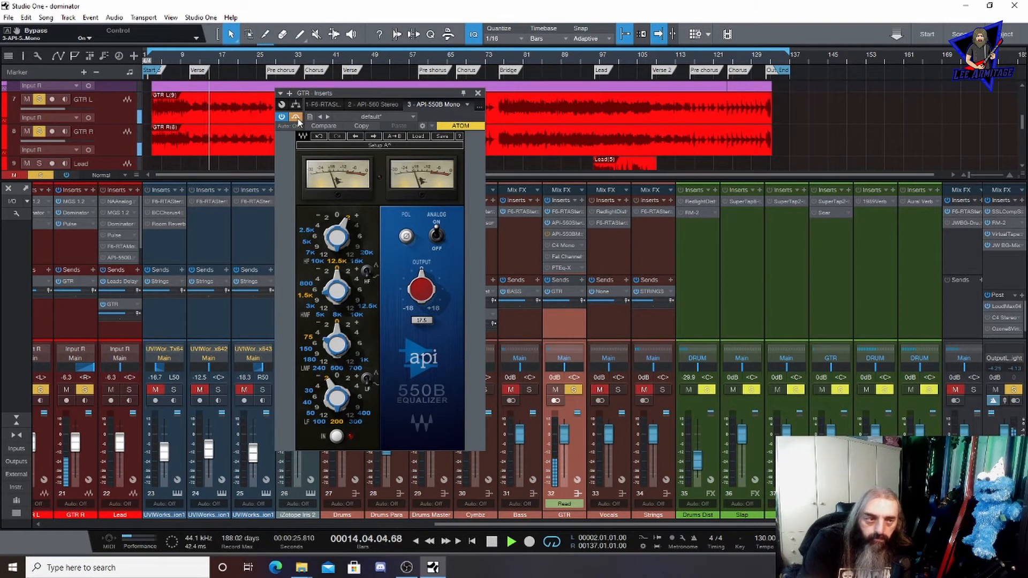
left_click(297, 117)
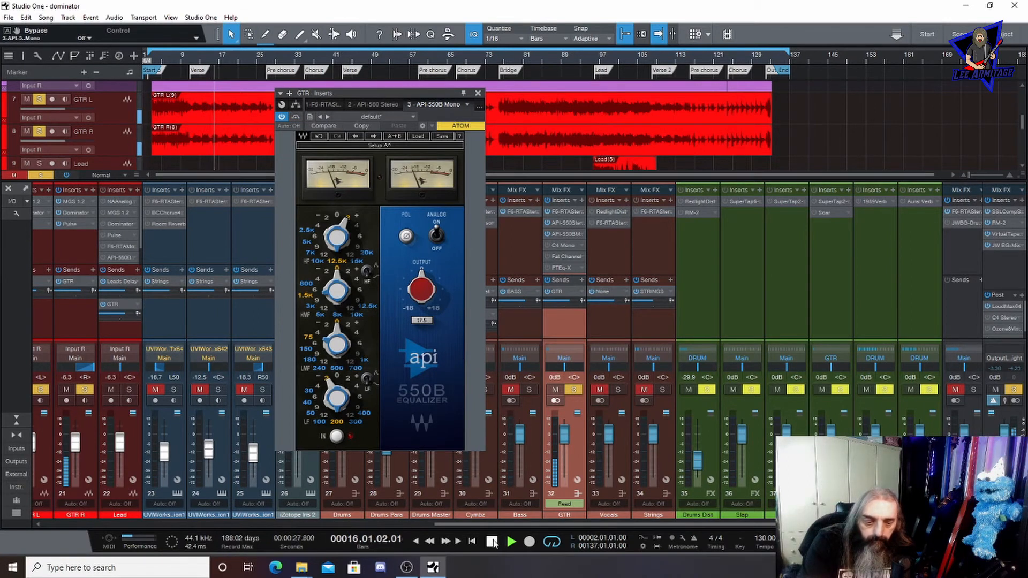
key("space")
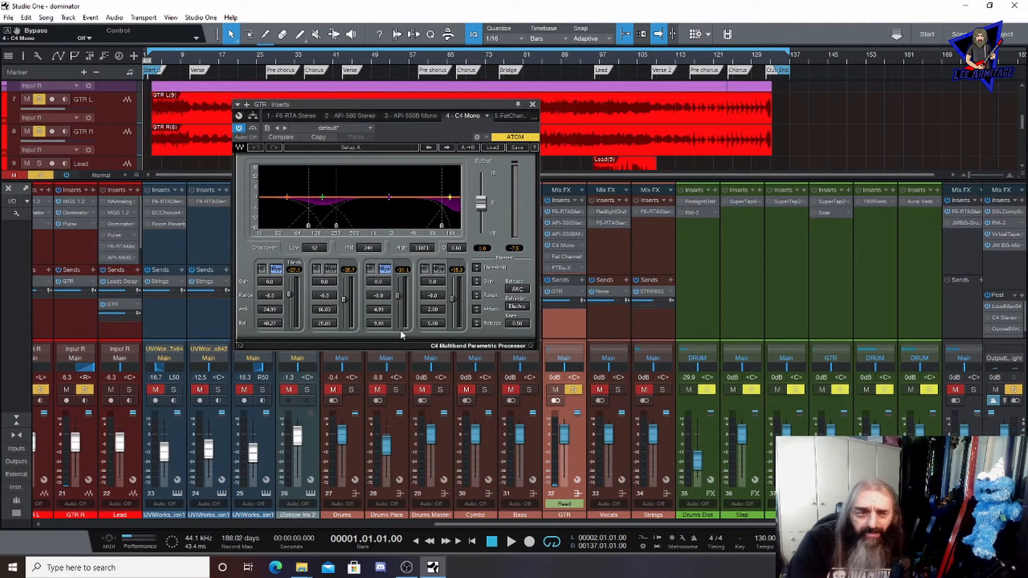
- Bypass band 4 of the C4 Mono multiband processor on the GTR bus and start song playback
left_click(439, 270)
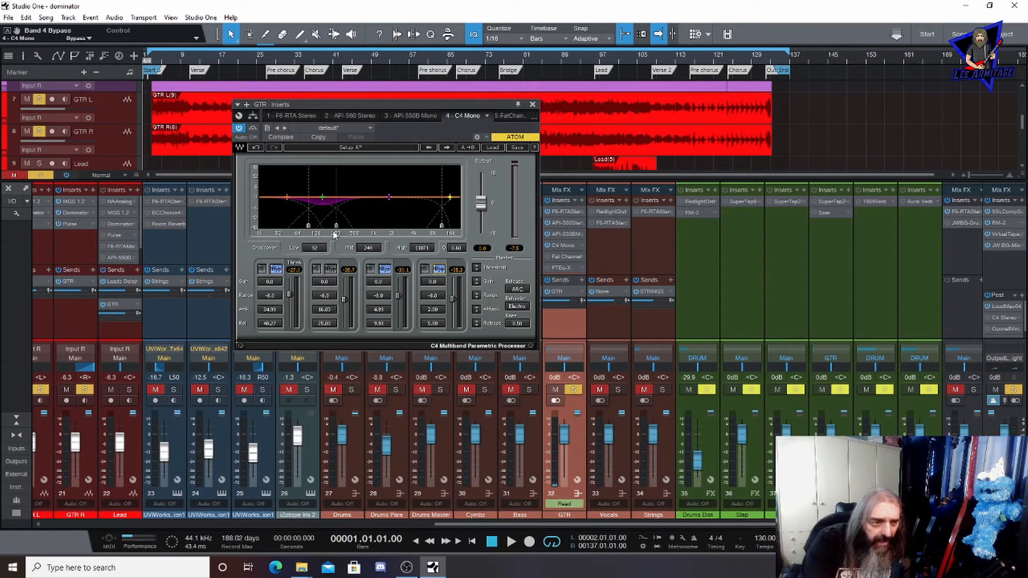
left_click(515, 545)
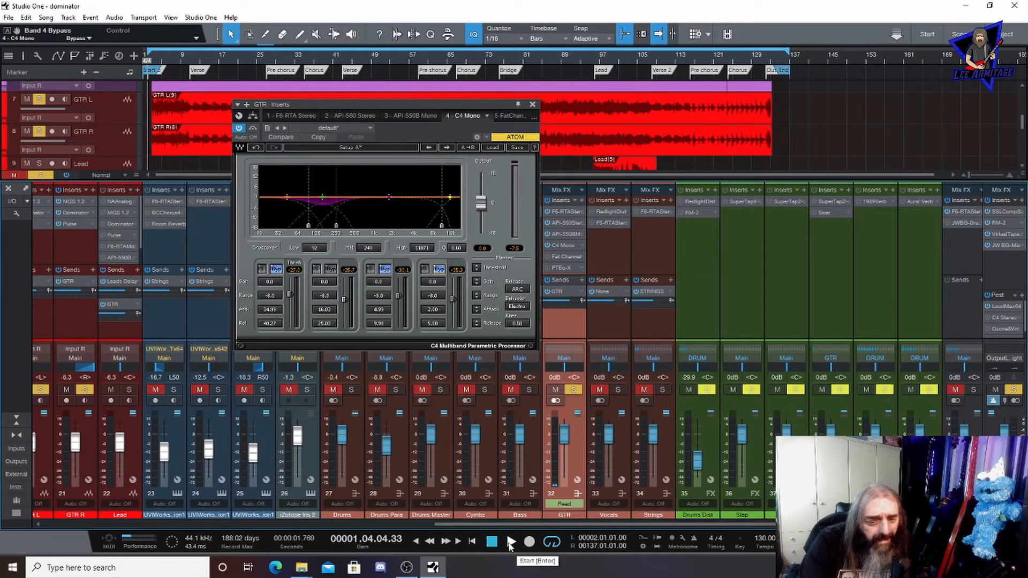
left_click(512, 543)
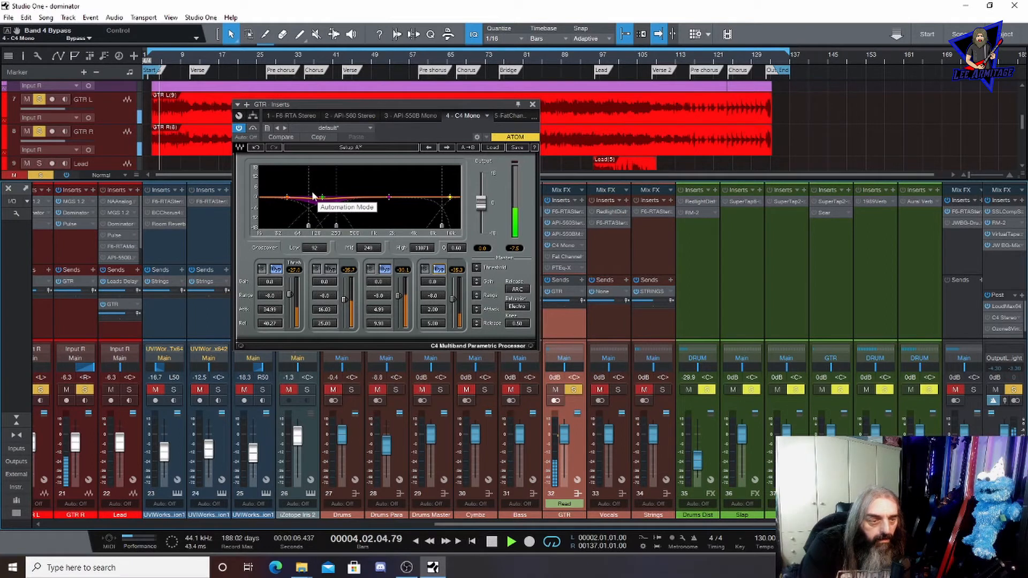
- Compare the GTR bus with the C4 bypassed and active during playback, and stop playback with it active
left_click(252, 128)
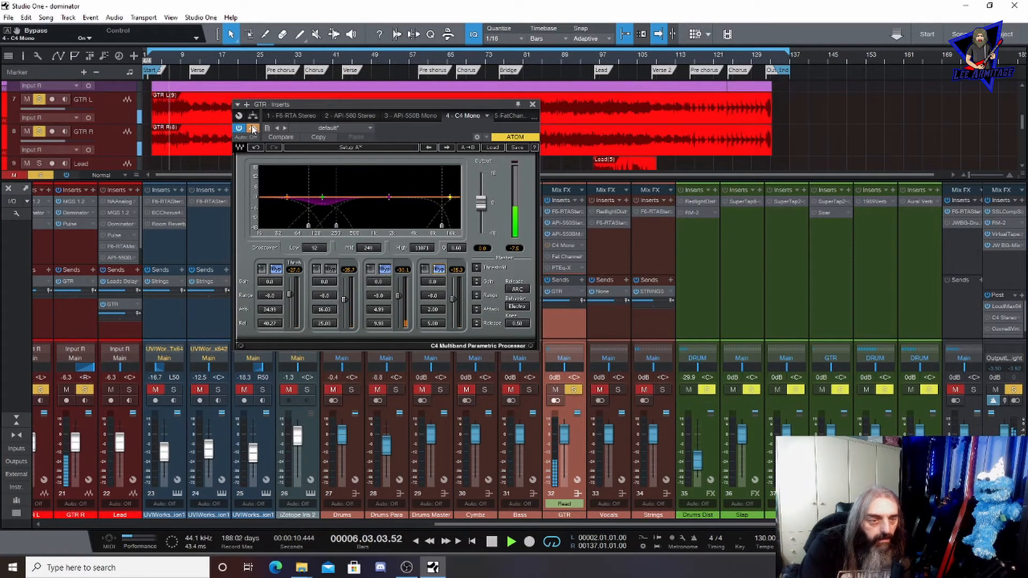
left_click(253, 128)
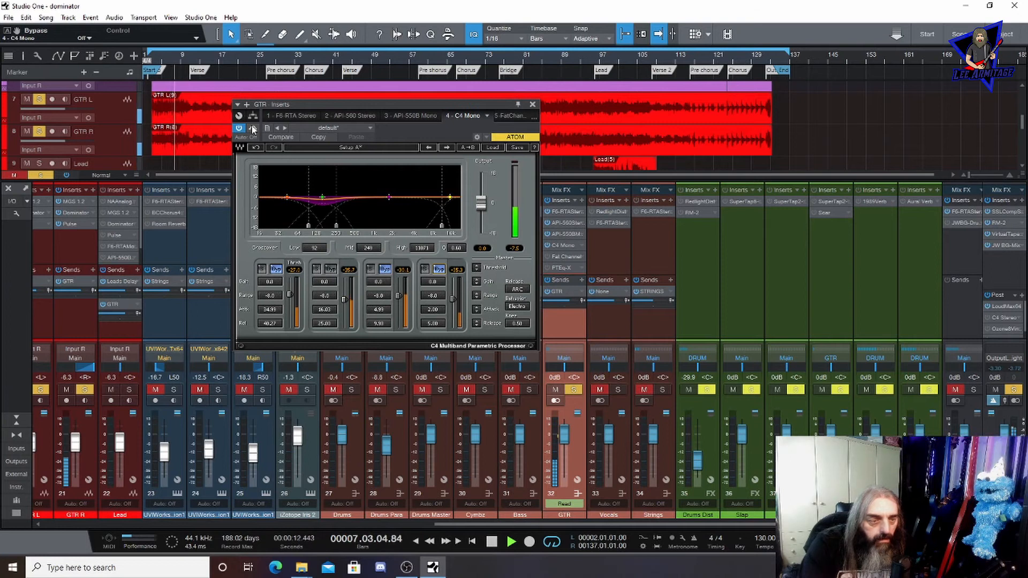
left_click(253, 128)
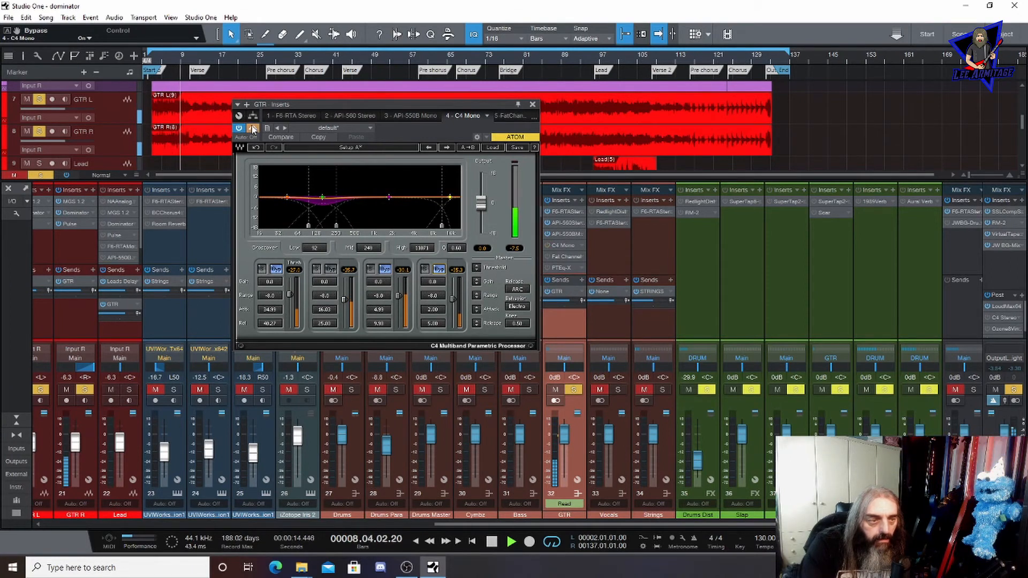
left_click(253, 129)
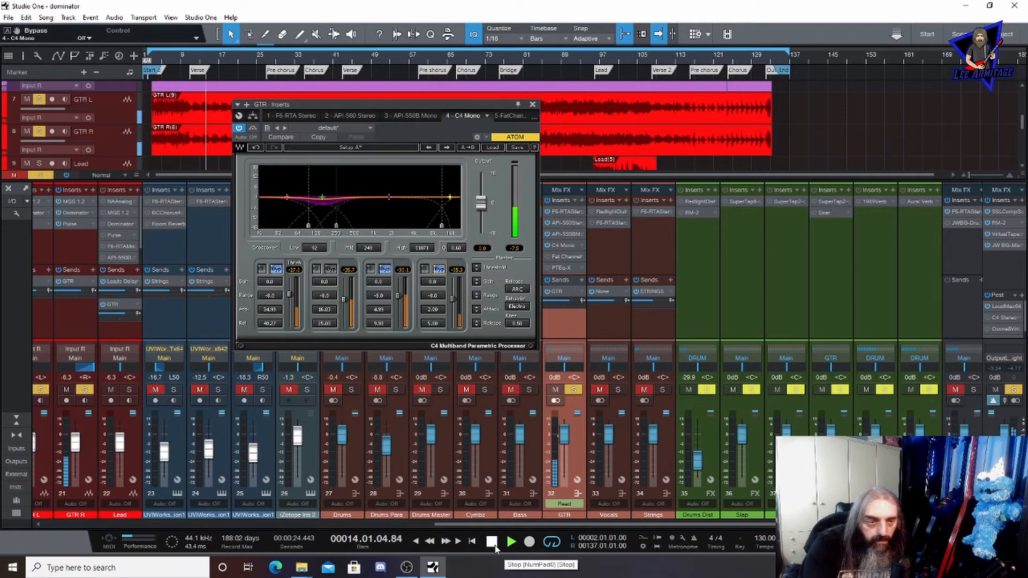
left_click(493, 543)
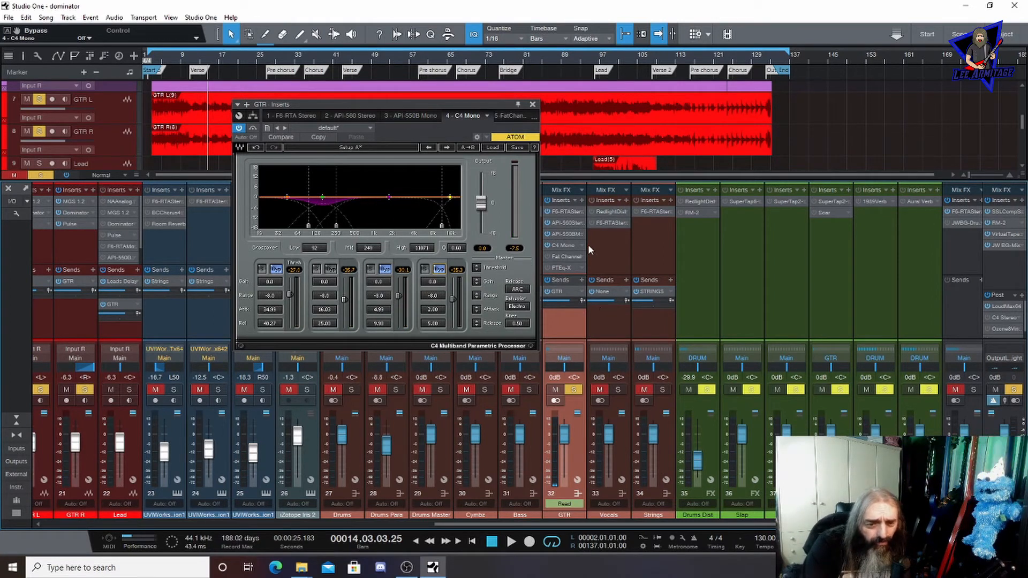
- Set the high-band gain of the API-550B on the GTR bus to 0 dB
left_click(421, 116)
left_click(295, 227)
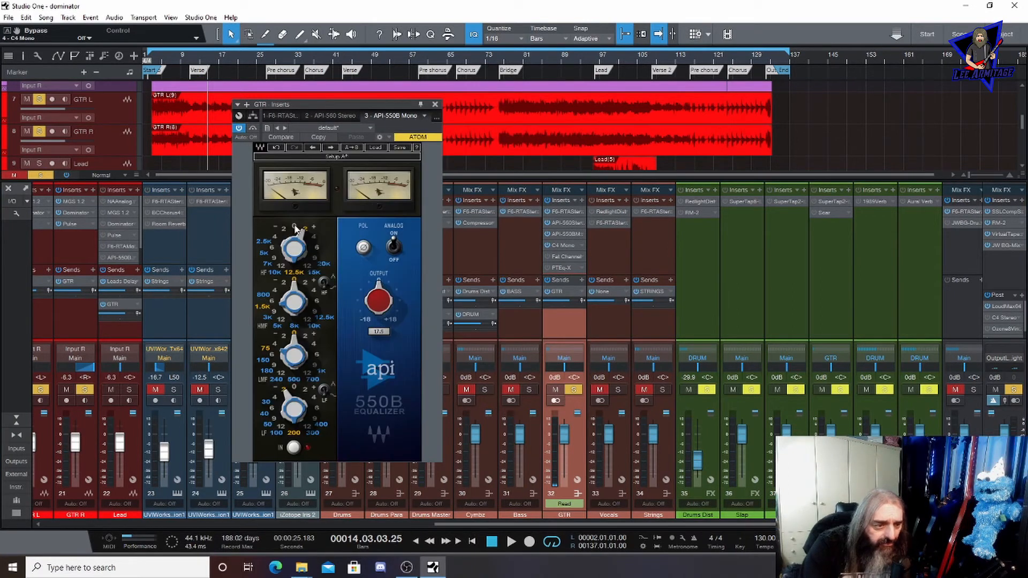
- Audition the Fat Channel's Passive EQ on the GTR bus bypassed and active during playback, and switch the Fat Channel off after stopping
left_click(564, 255)
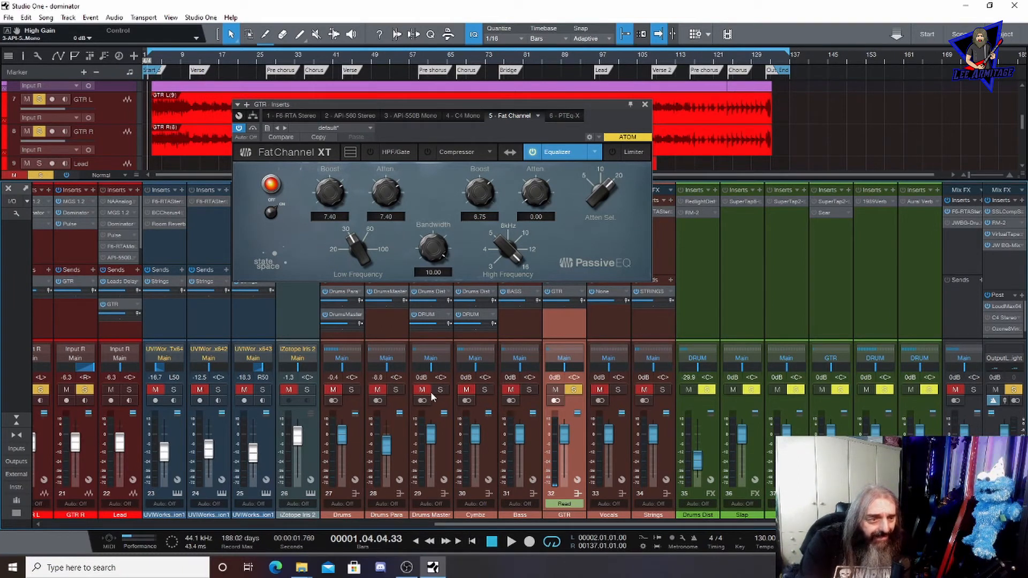
key("space")
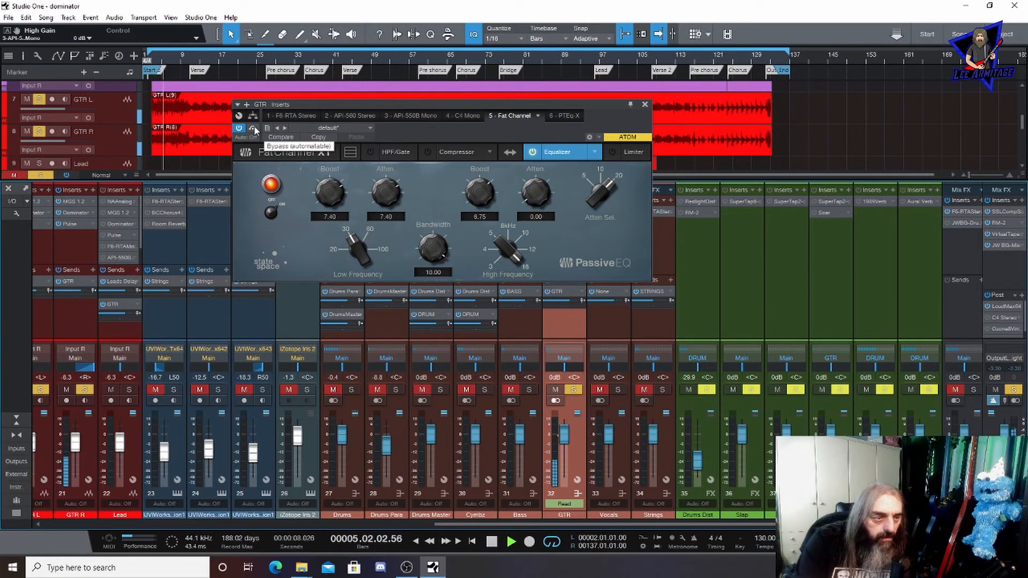
left_click(254, 129)
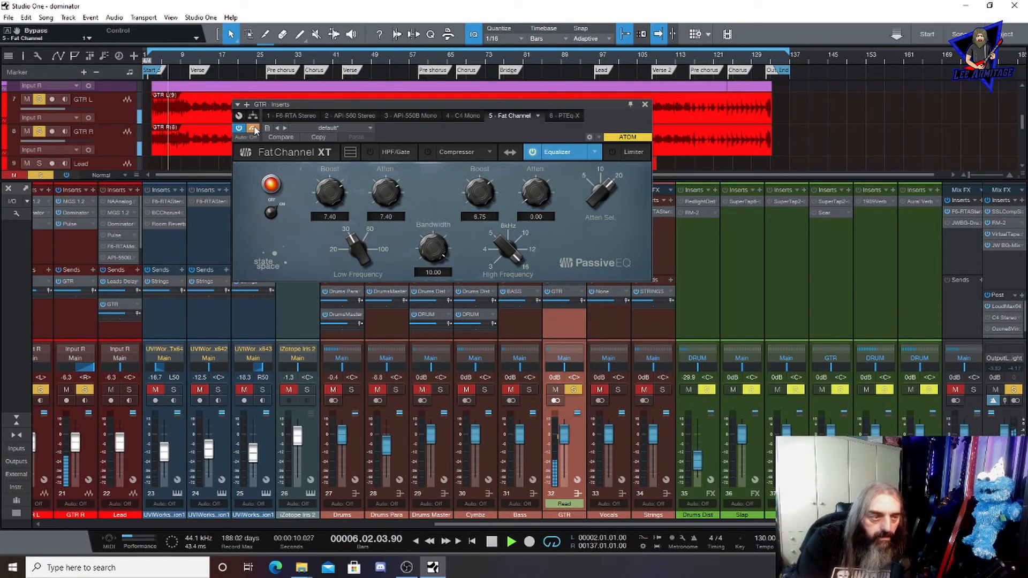
left_click(254, 129)
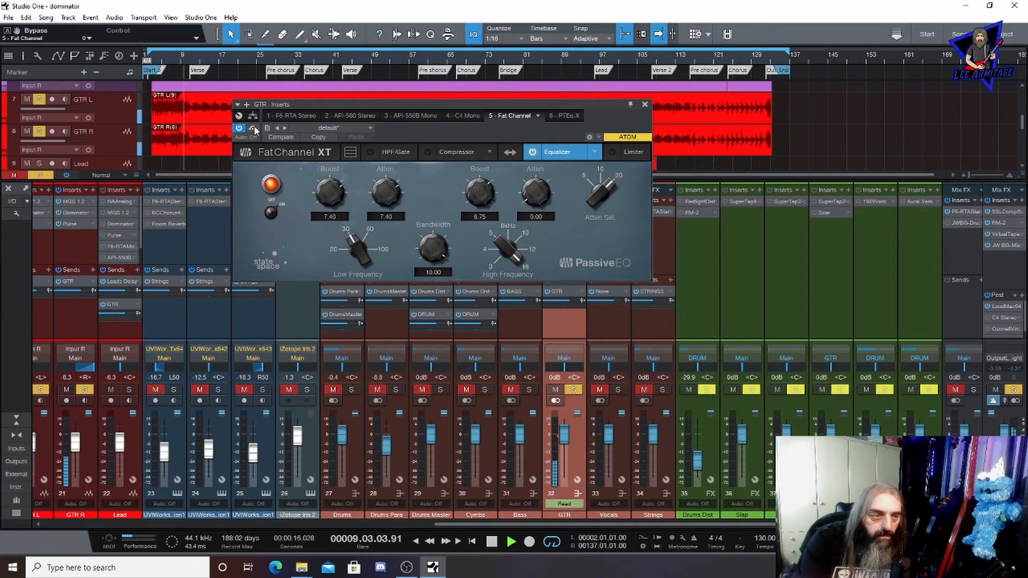
left_click(254, 129)
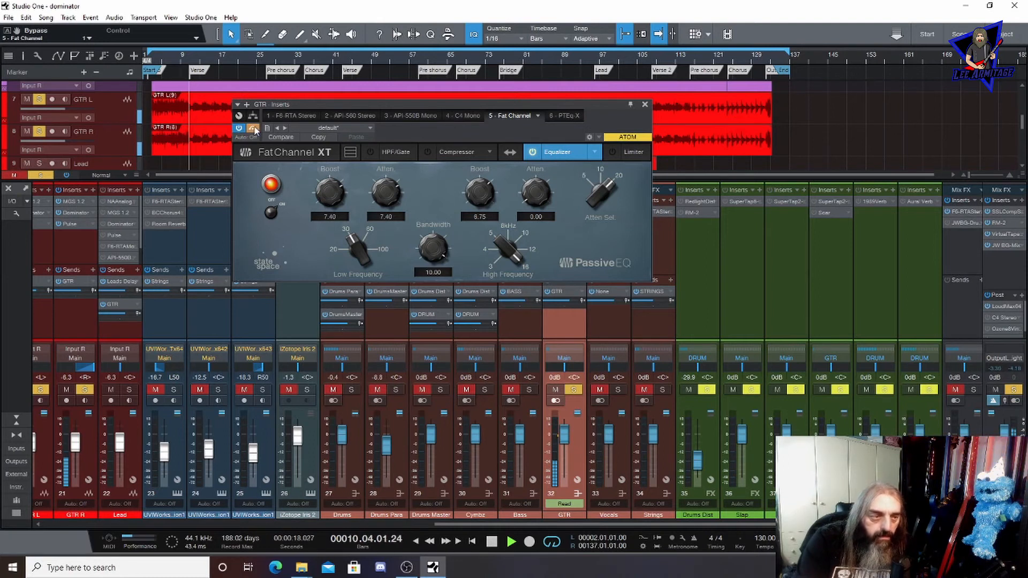
left_click(254, 129)
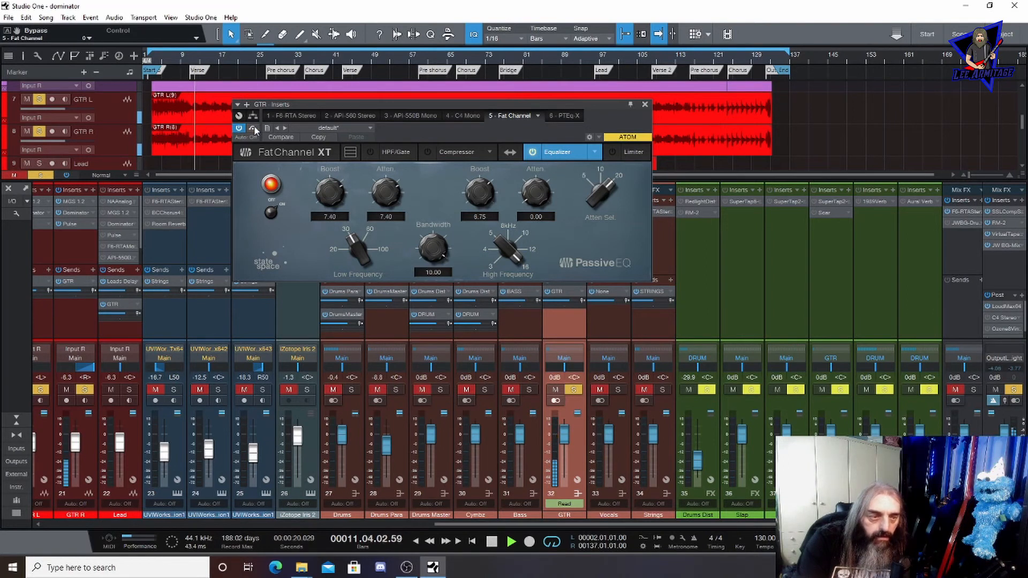
left_click(491, 542)
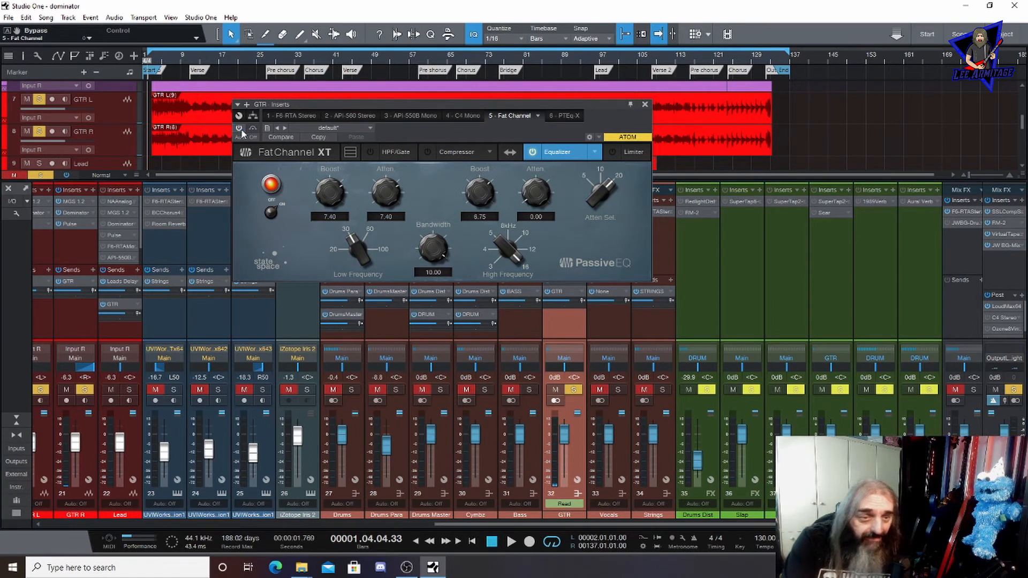
- Switch on the PTEq-X equalizer on the GTR bus and set its high-frequency boost to 0.66 during playback
left_click(565, 117)
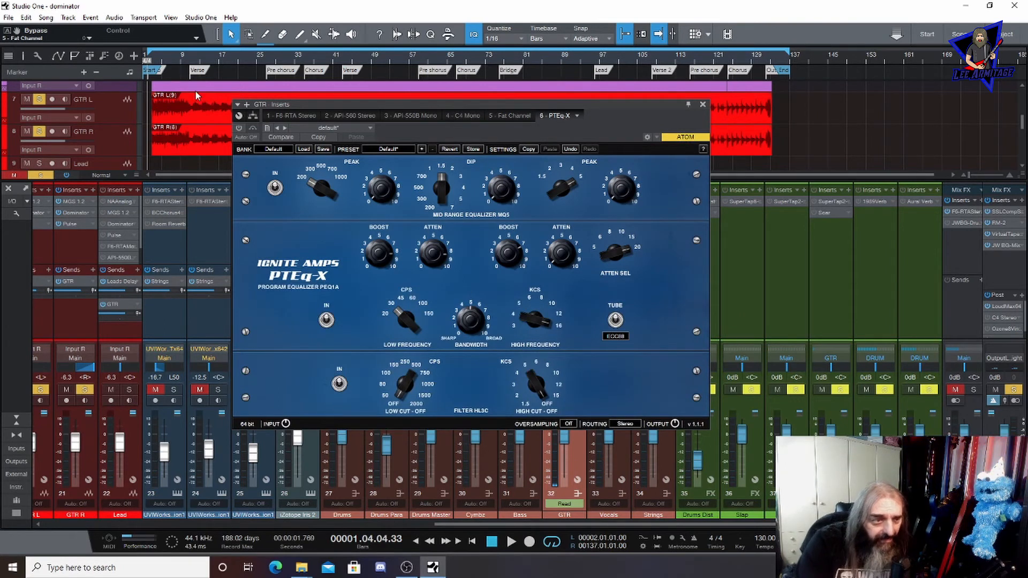
left_click(239, 129)
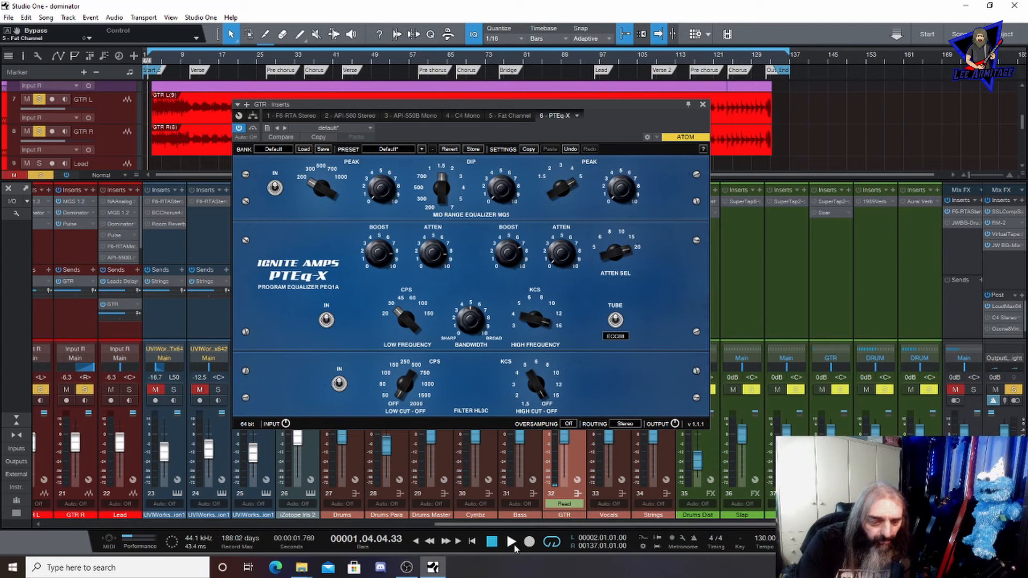
left_click(511, 542)
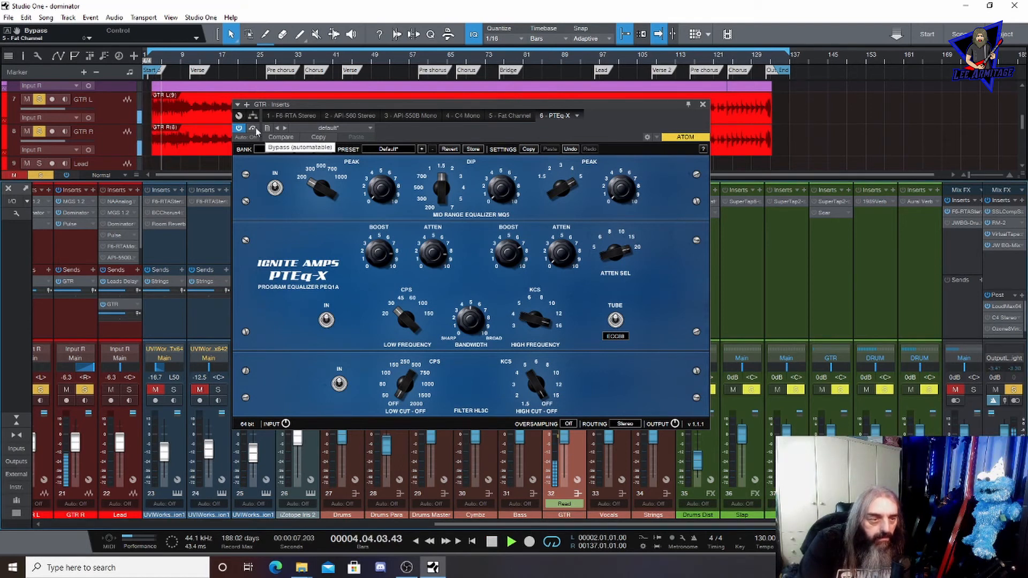
left_click(254, 131)
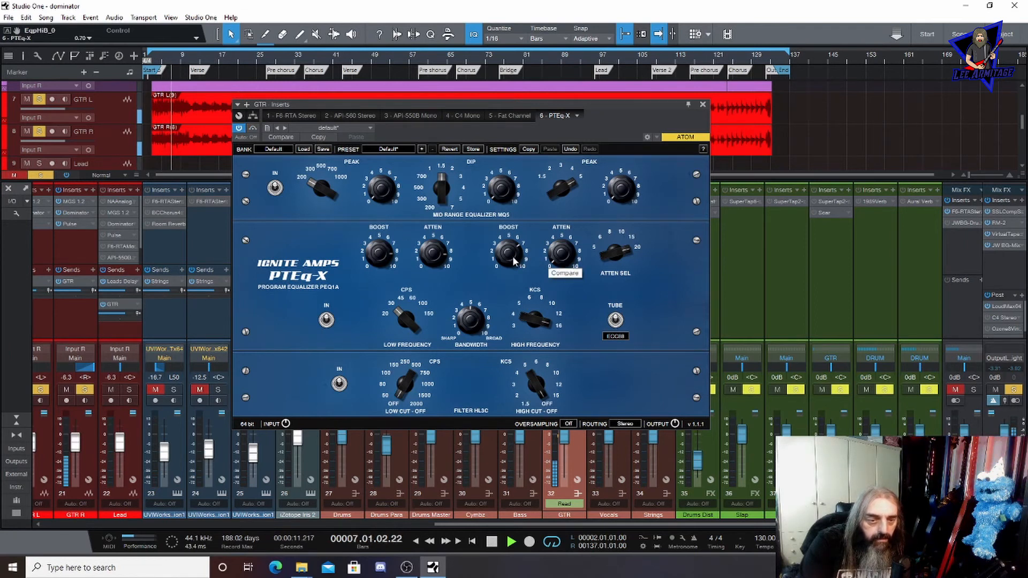
left_click_drag(513, 258, 512, 260)
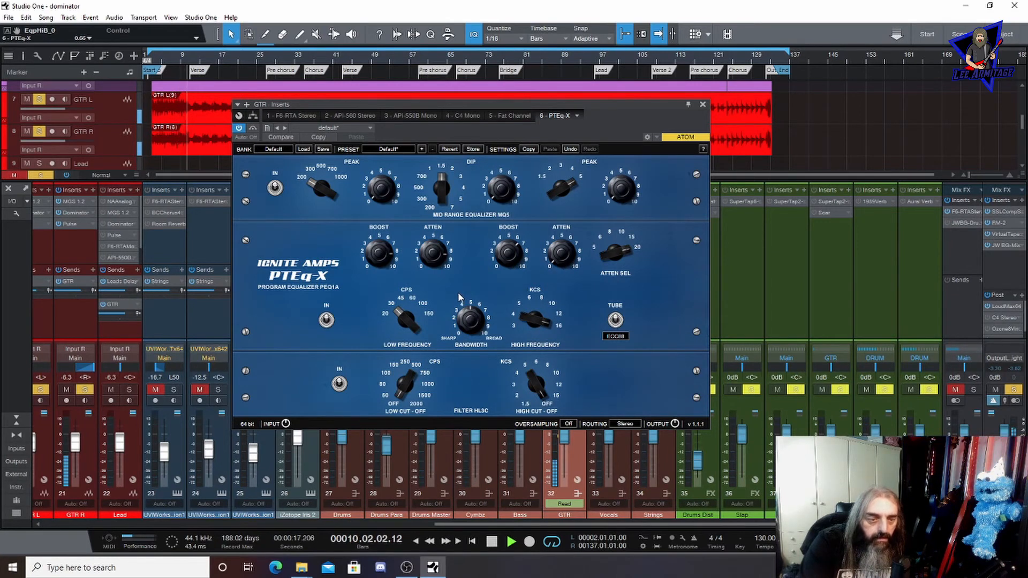
- Compare the GTR bus with the PTEq-X bypassed and active during playback, and stop playback with it active
left_click(254, 129)
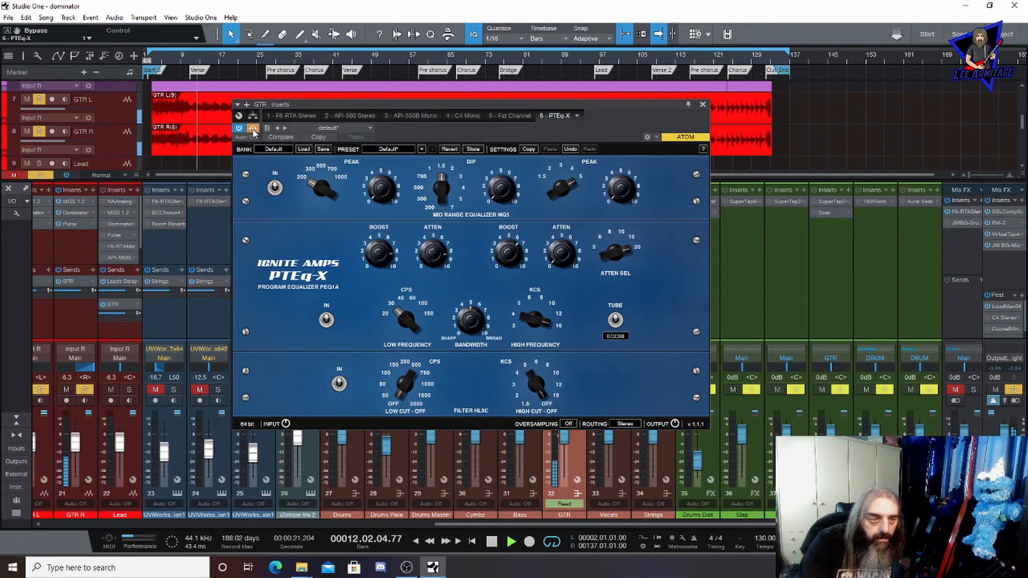
left_click(253, 129)
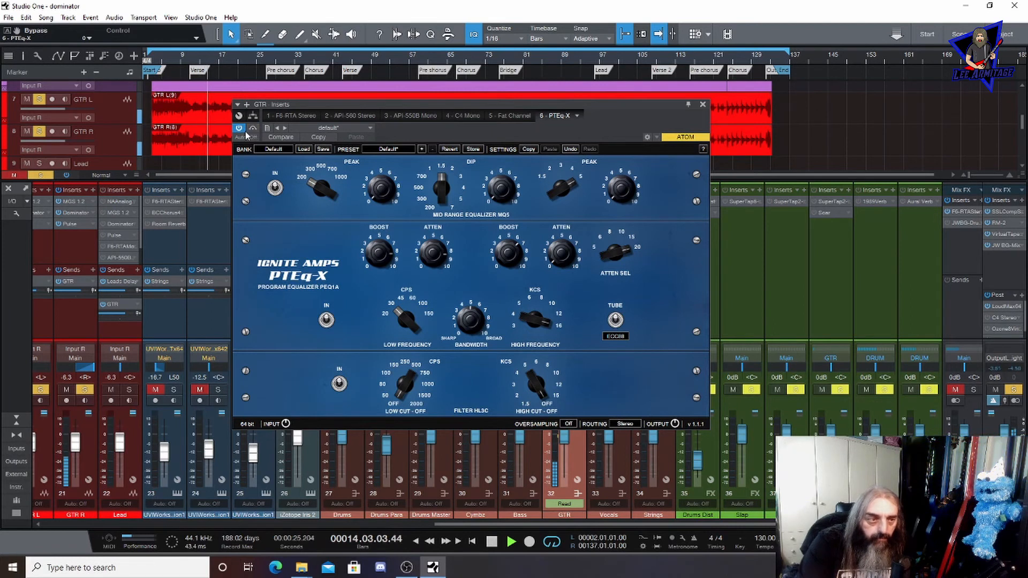
left_click(492, 542)
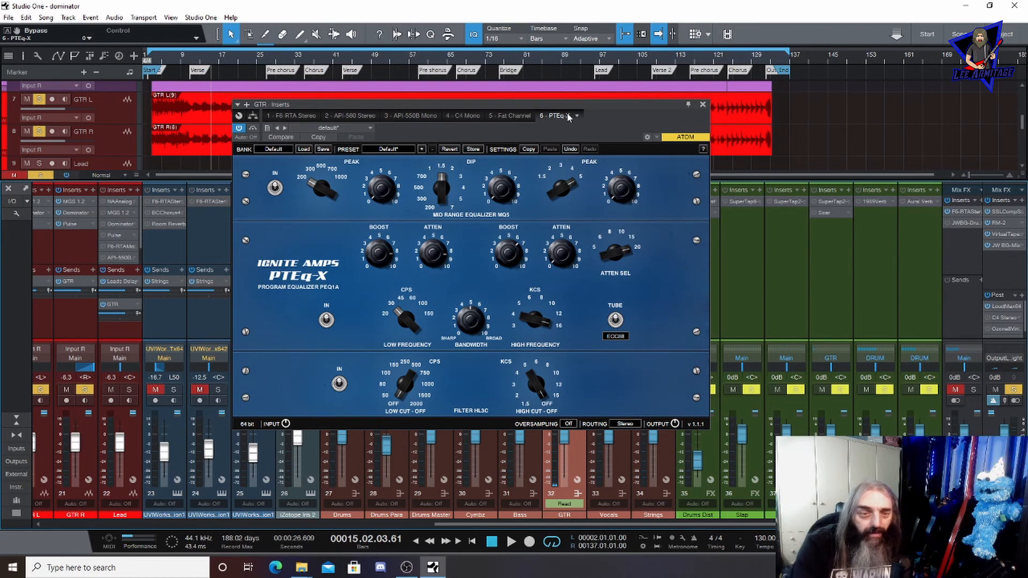
- Set the high-band gain of the API-550B on the GTR bus to +2 dB and close the plug-in window
left_click(413, 115)
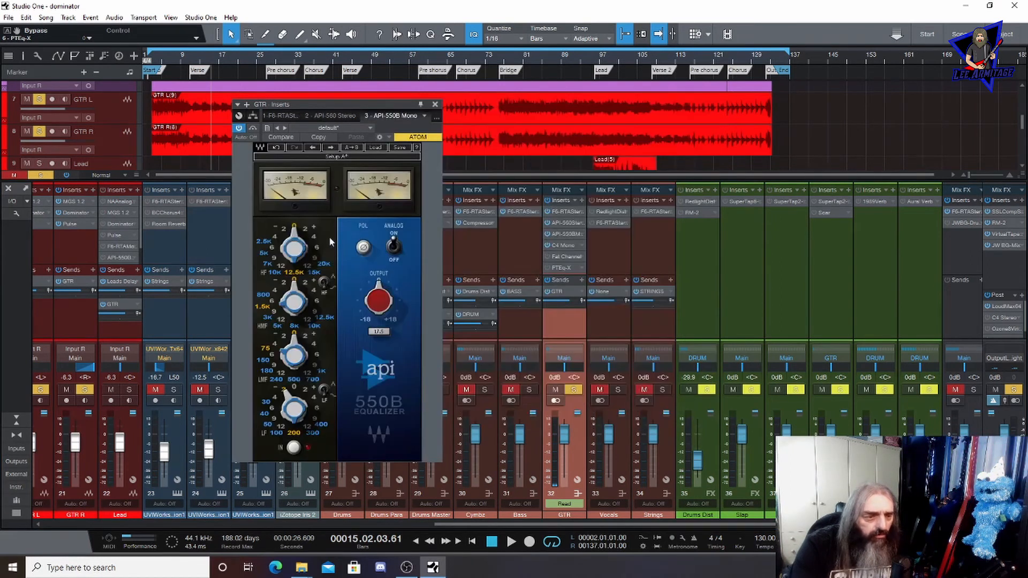
left_click(305, 230)
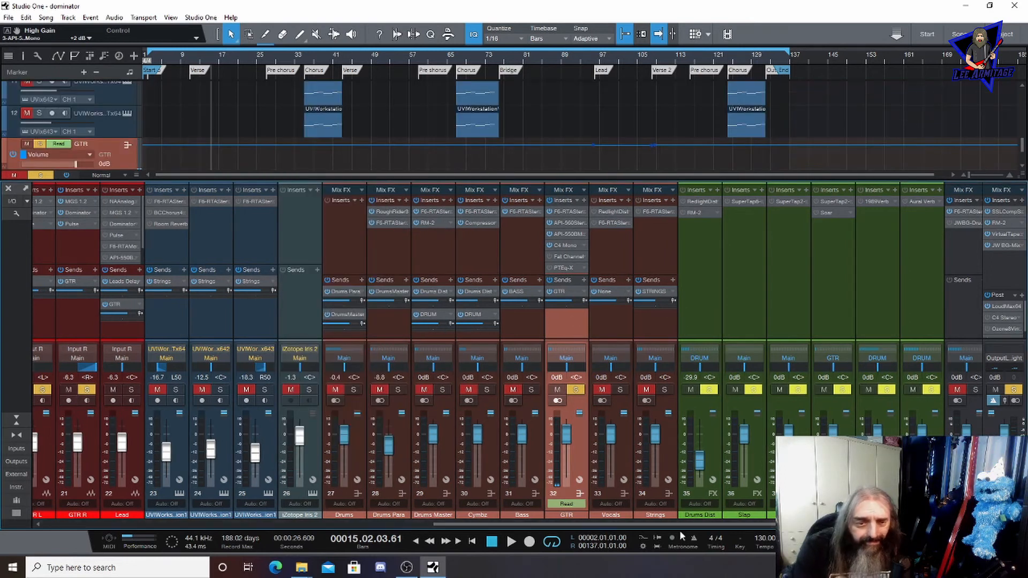
- Open the F6-RTA equalizer on the grey GTR bus that also holds the JW BG-Guitars plug-in, and switch it on
scroll(664, 526, "right", 4)
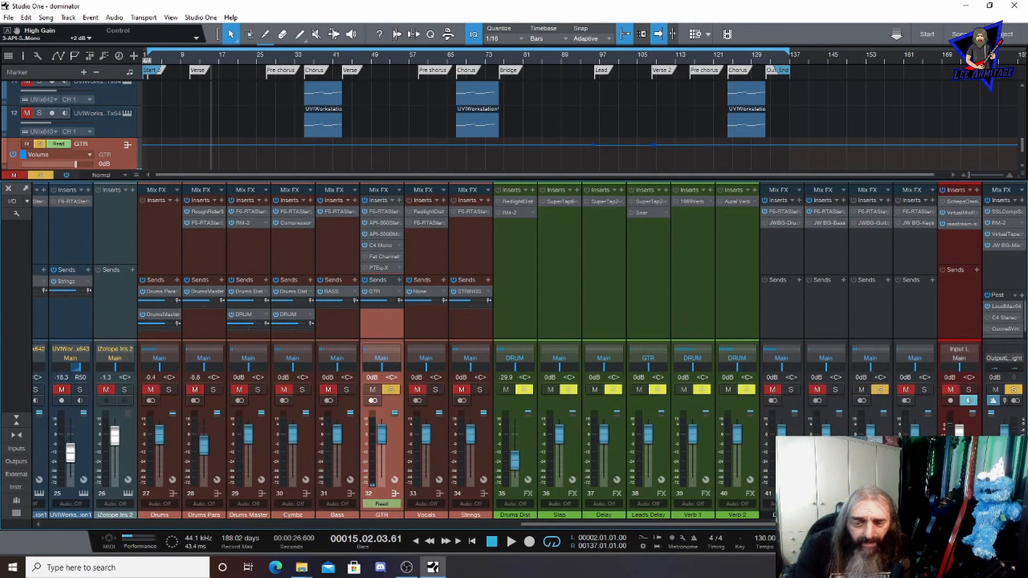
left_click(875, 314)
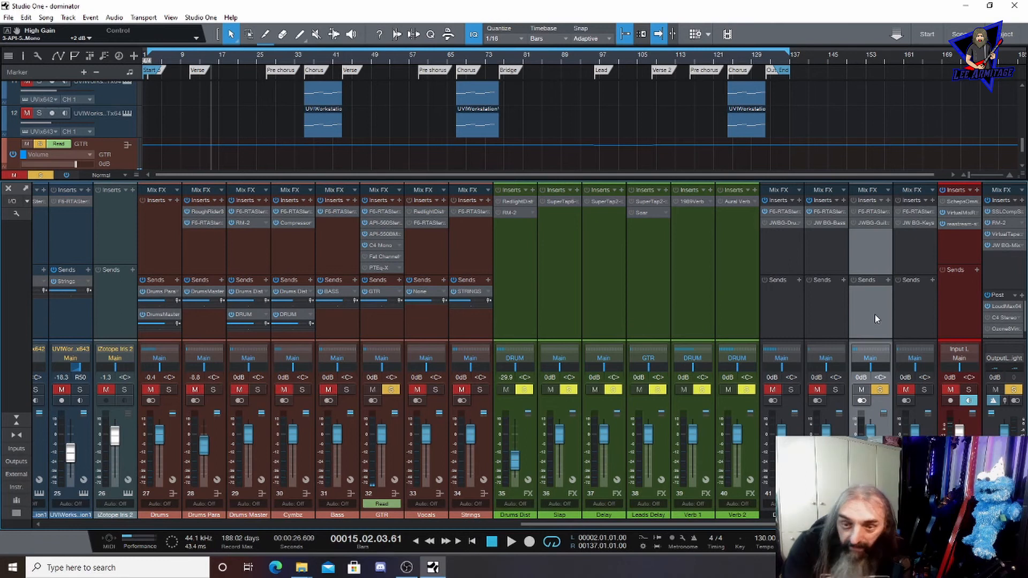
left_click(873, 212)
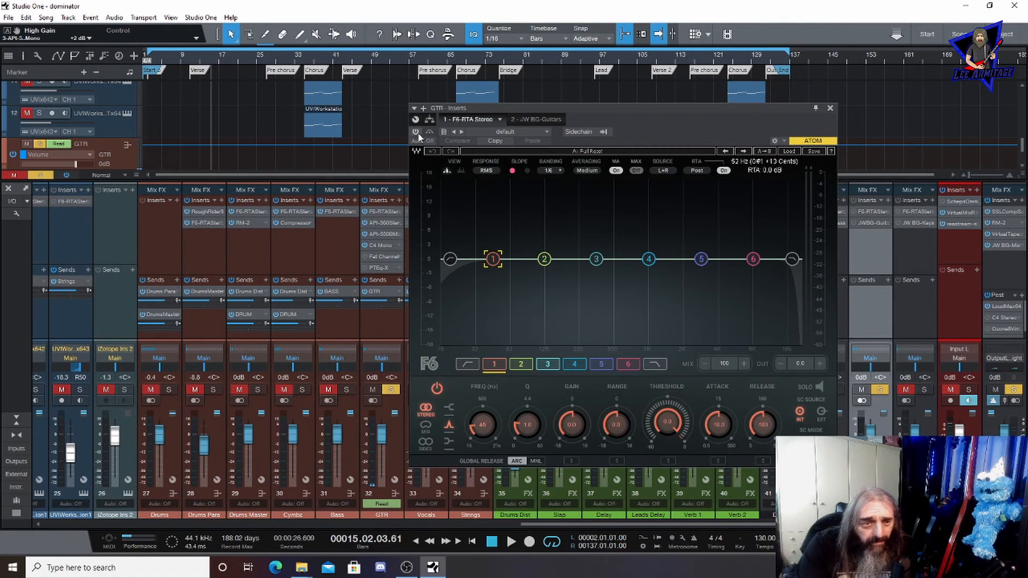
scroll(282, 107, "up", 5)
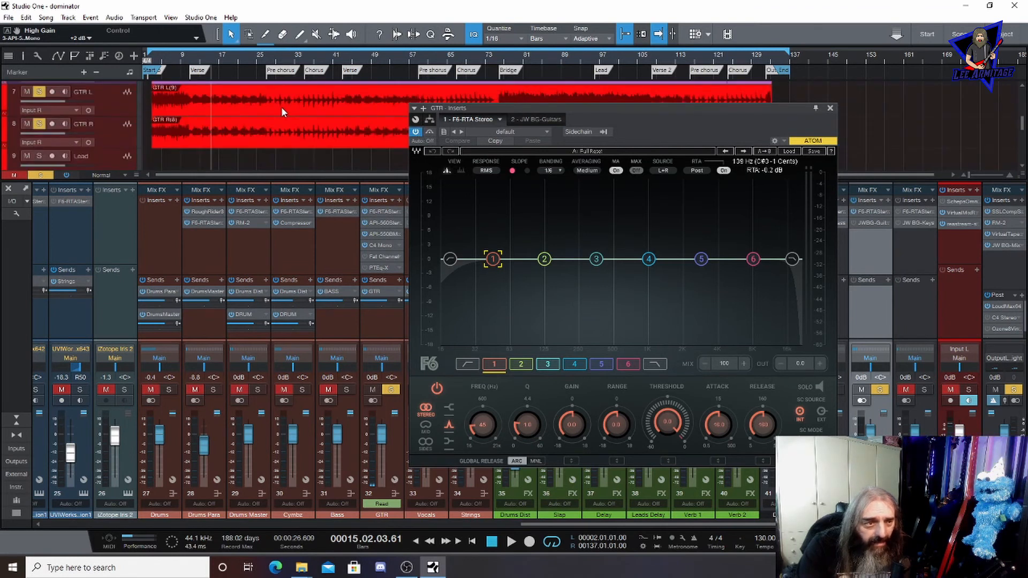
- Play the song from the start, compare the grey GTR bus with its F6-RTA bypassed and active, and stop playback
left_click(492, 541)
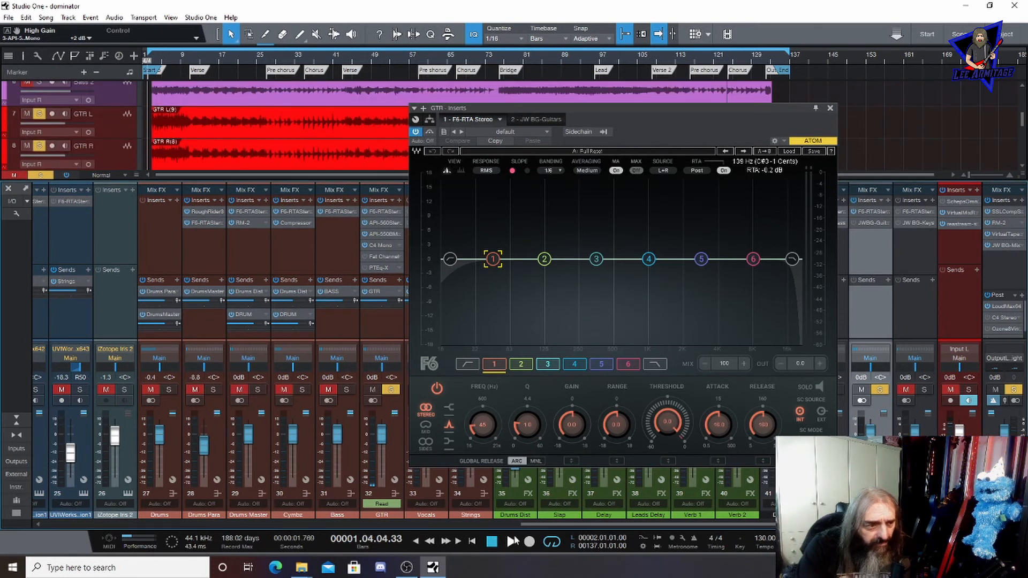
left_click(511, 542)
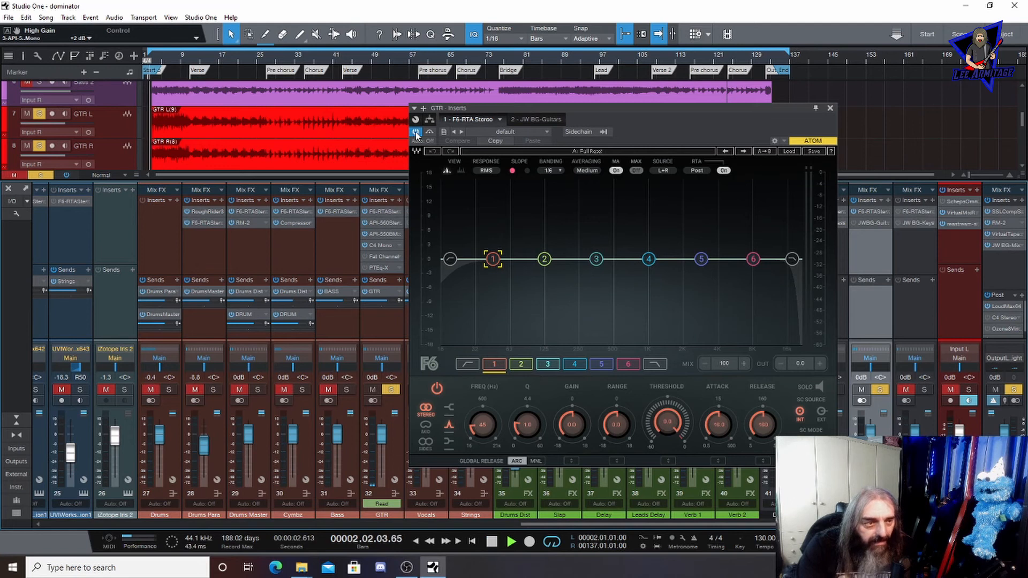
left_click(420, 133)
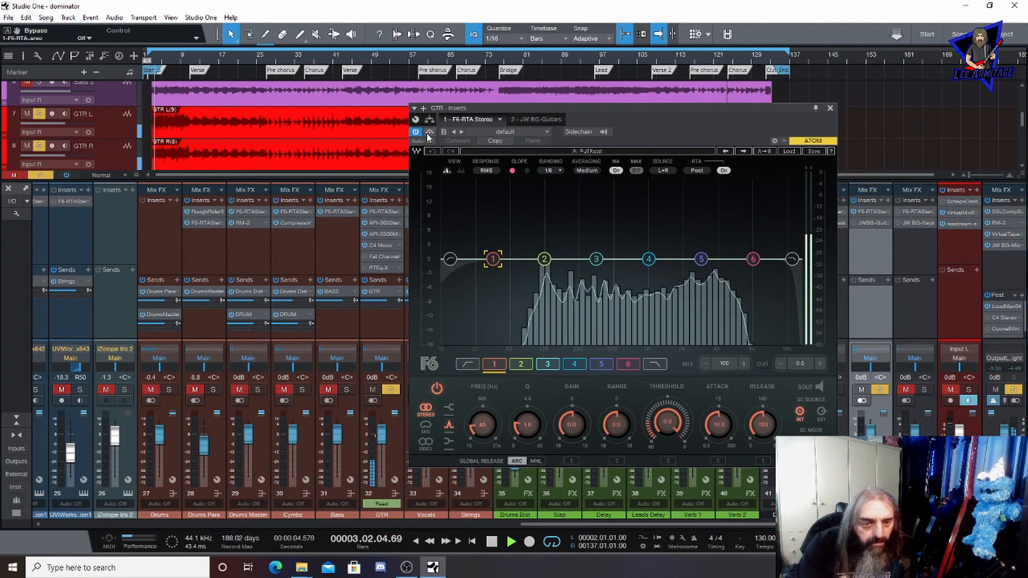
left_click(428, 134)
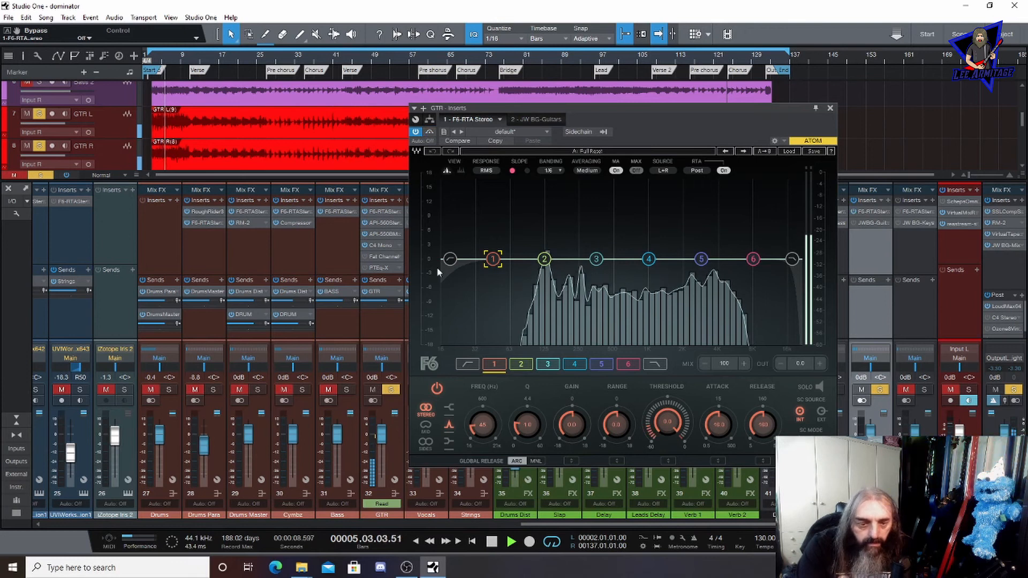
left_click(492, 542)
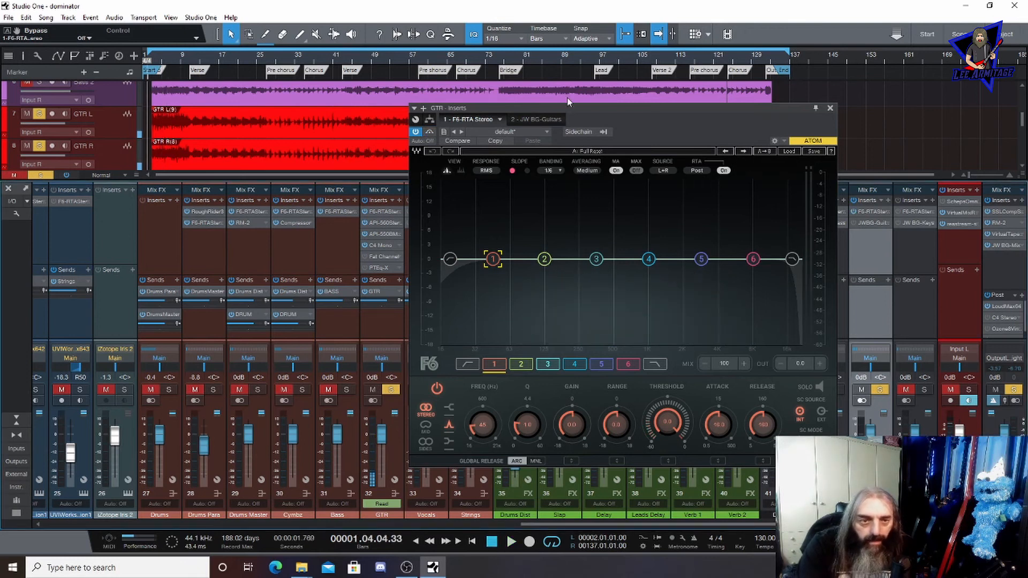
- Switch on the JW BG-Guitars plug-in on the grey GTR bus and start playback from the song's beginning
left_click(545, 119)
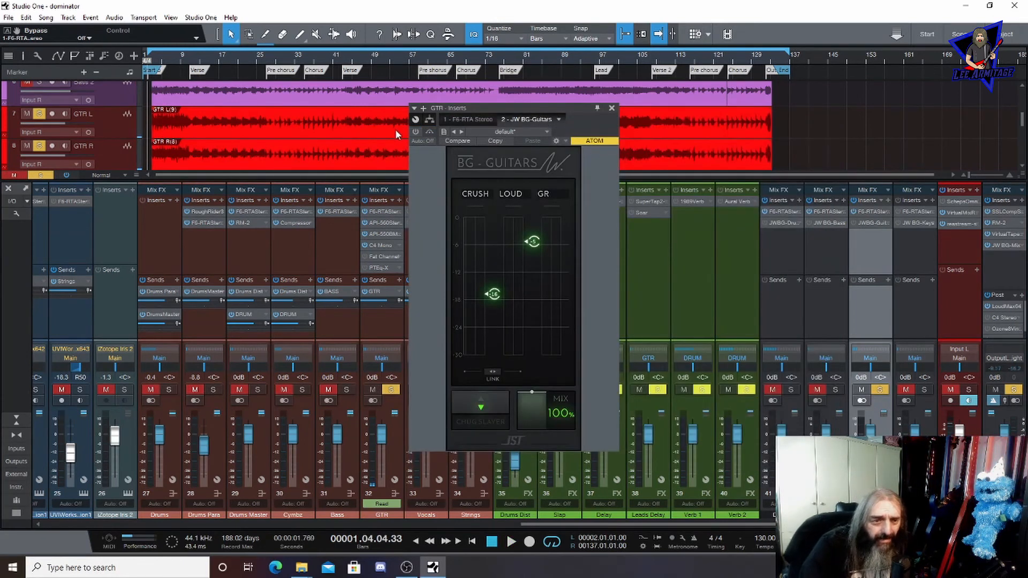
left_click(417, 132)
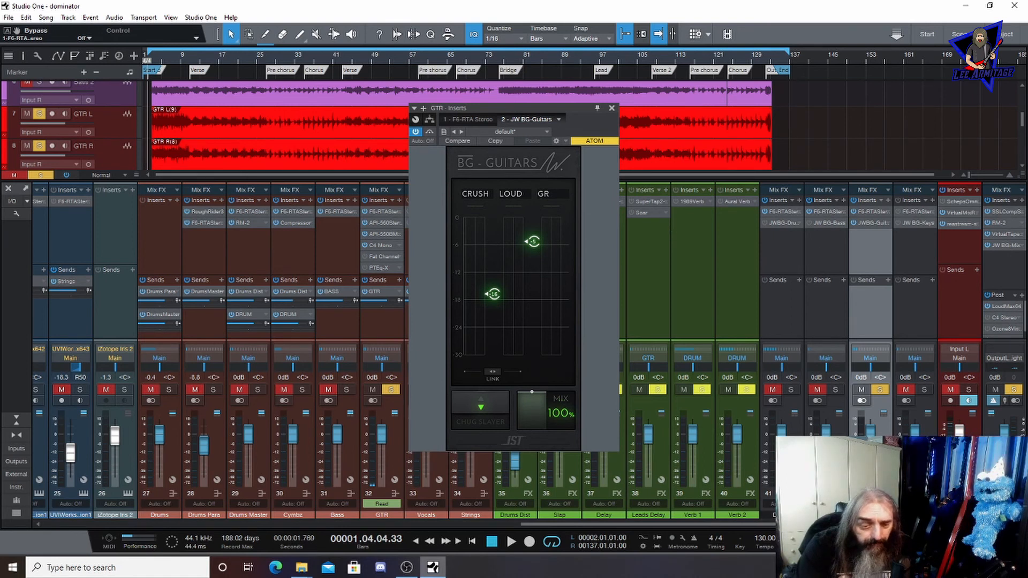
left_click(512, 542)
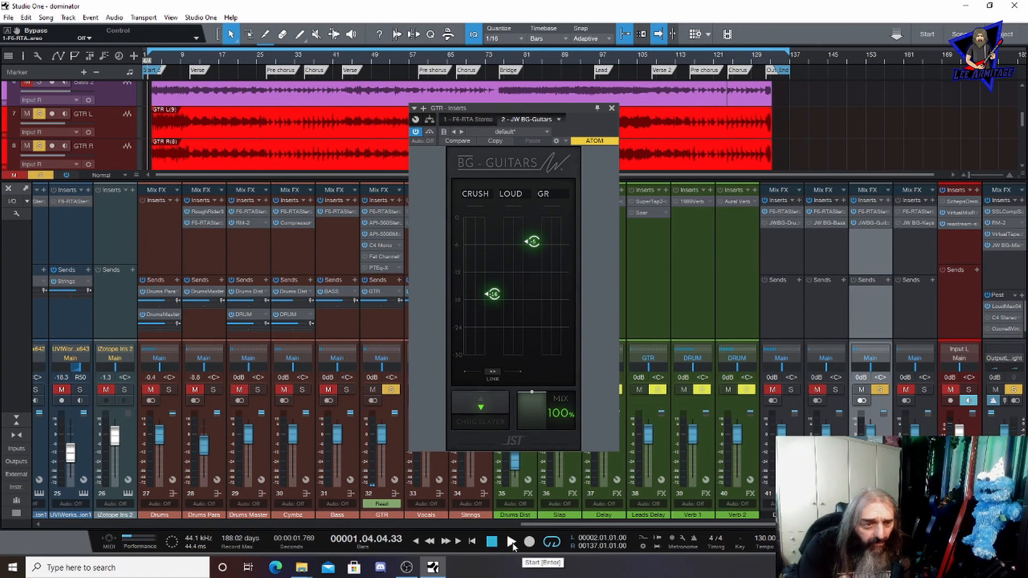
- Compare the guitars repeatedly with JW BG-Guitars bypassed and active, and stop playback with it active
left_click(429, 132)
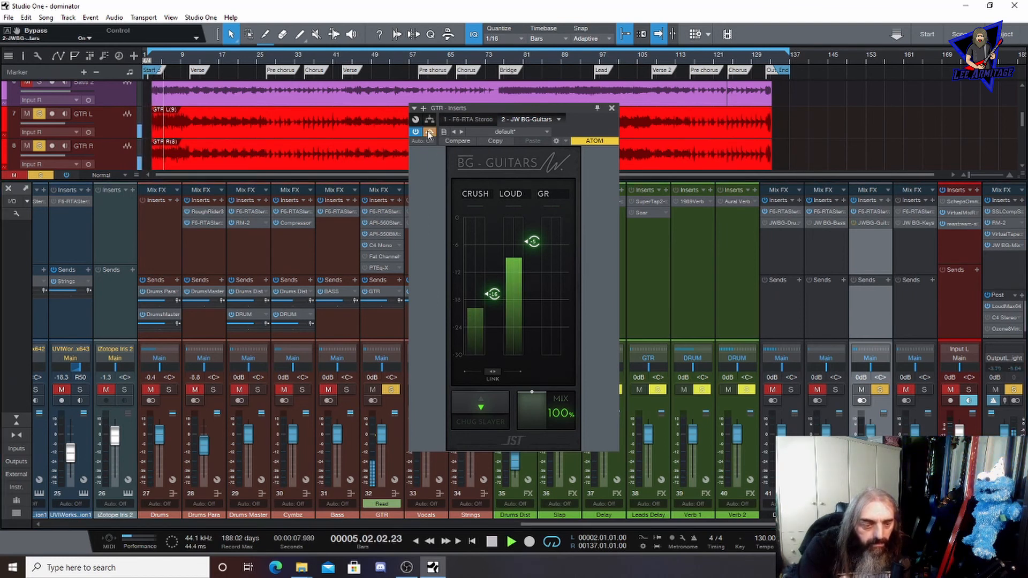
left_click(429, 132)
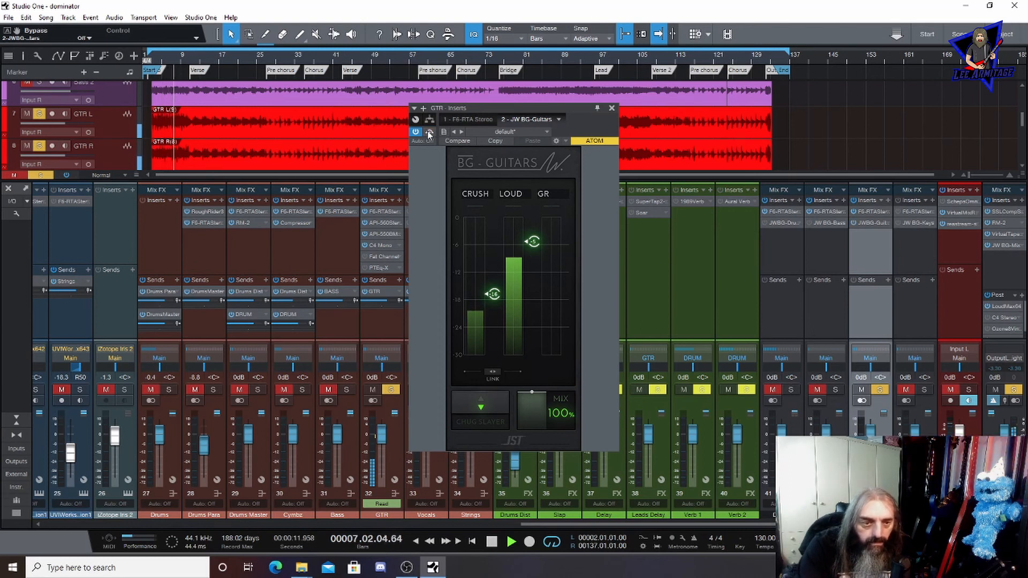
left_click(429, 133)
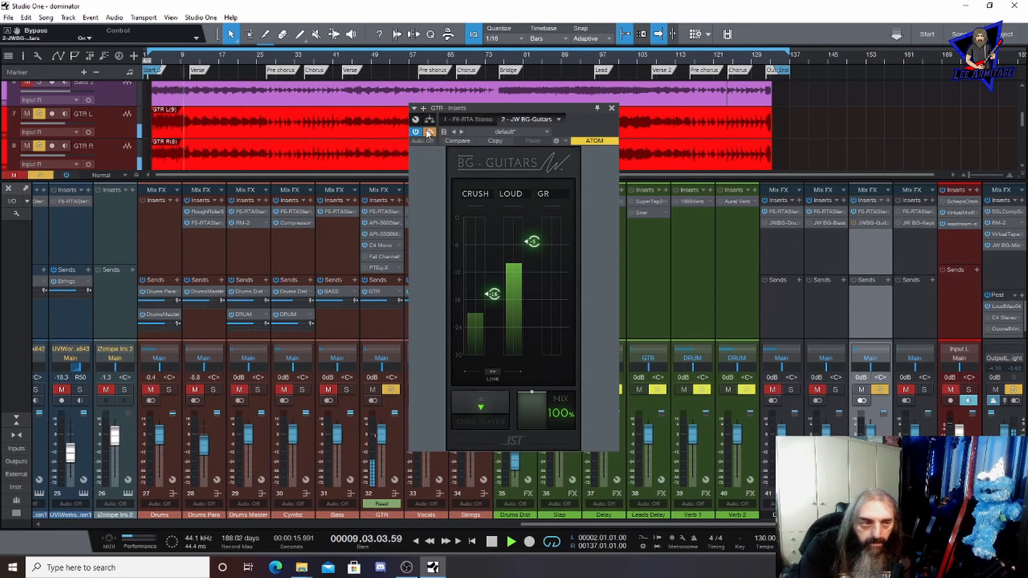
left_click(429, 132)
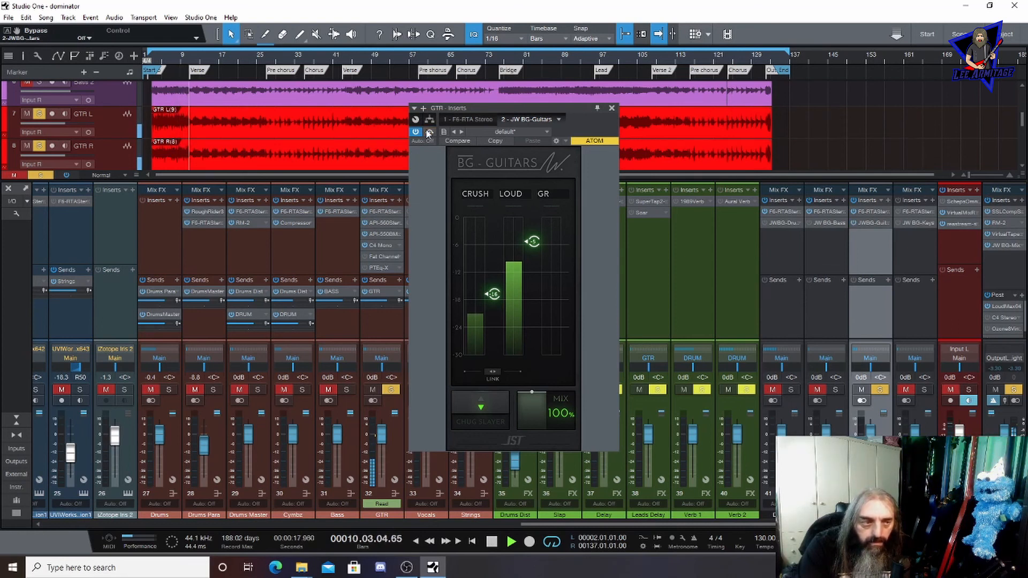
left_click(429, 133)
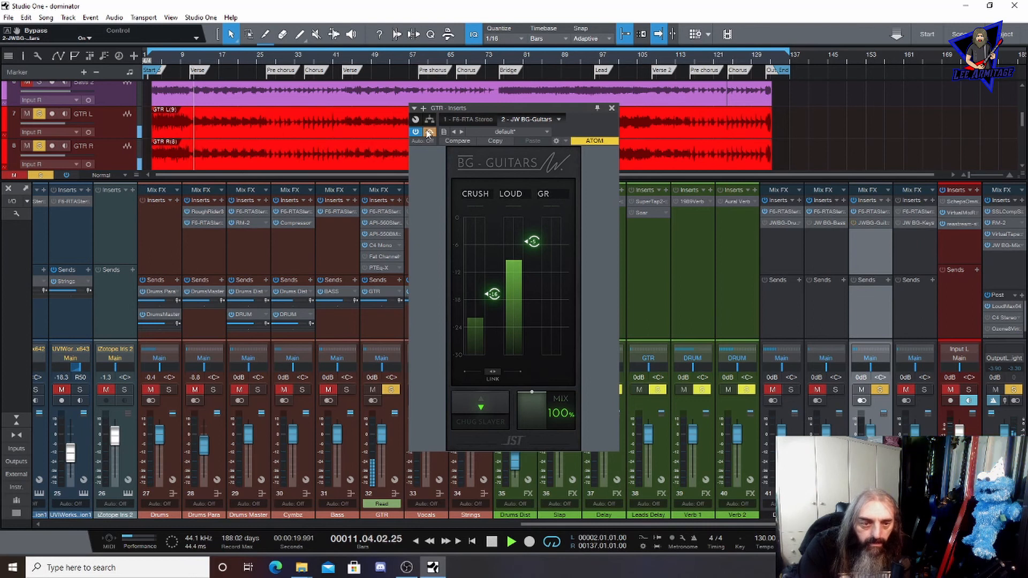
left_click(429, 132)
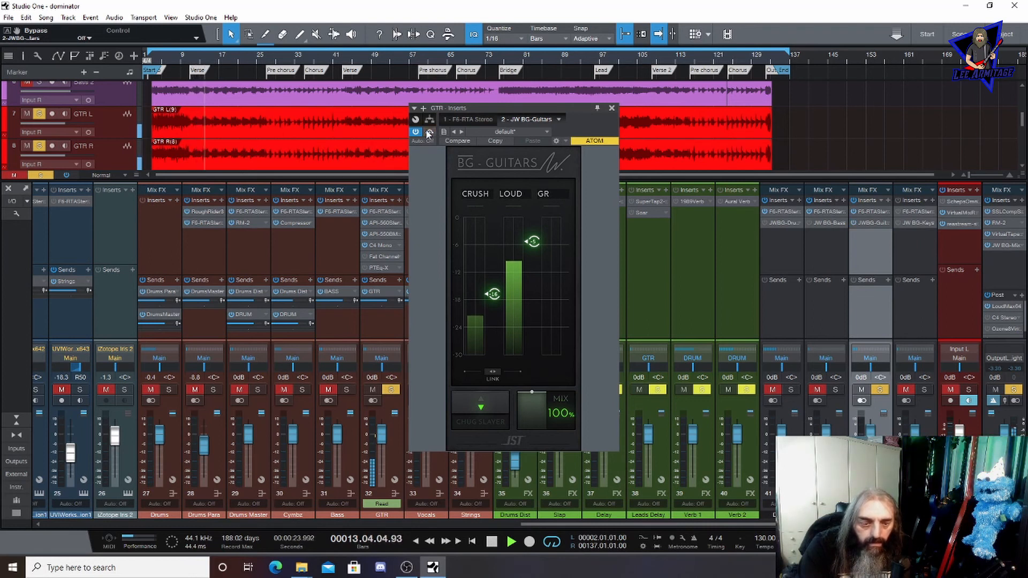
left_click(491, 541)
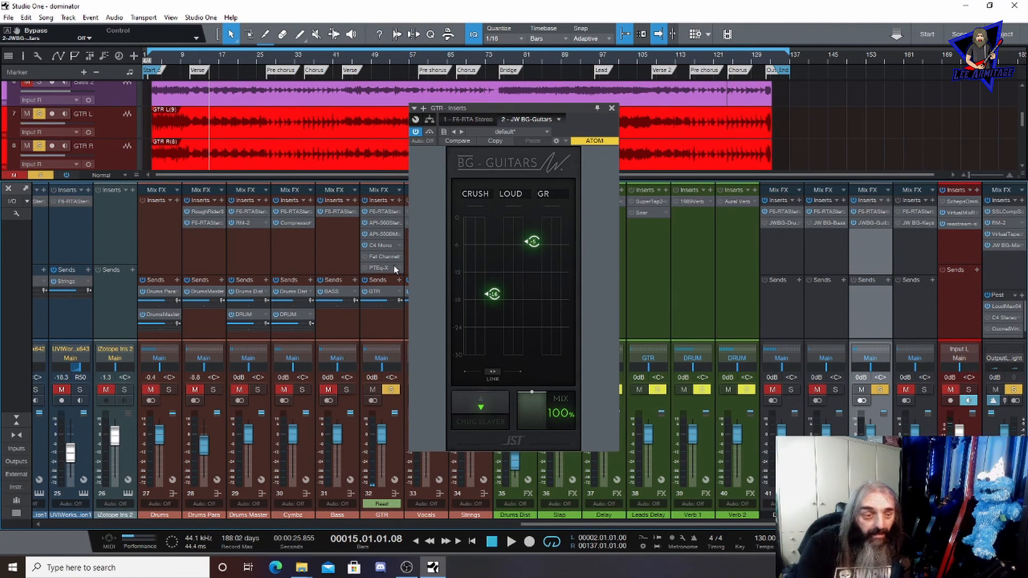
- Open the F6-RTA equalizer on the brown GTR bus to review its filter curve
left_click(378, 212)
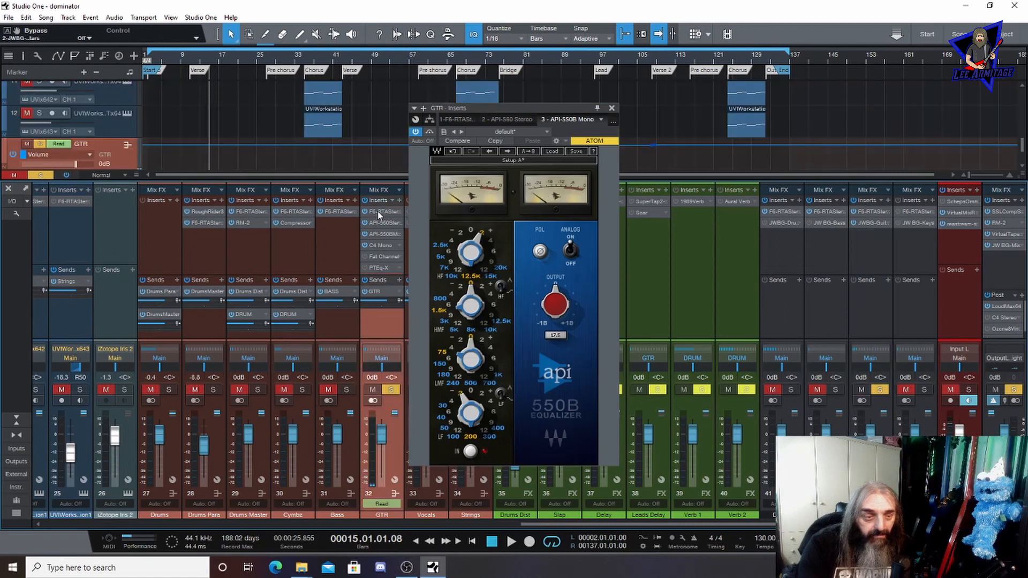
left_click(377, 211)
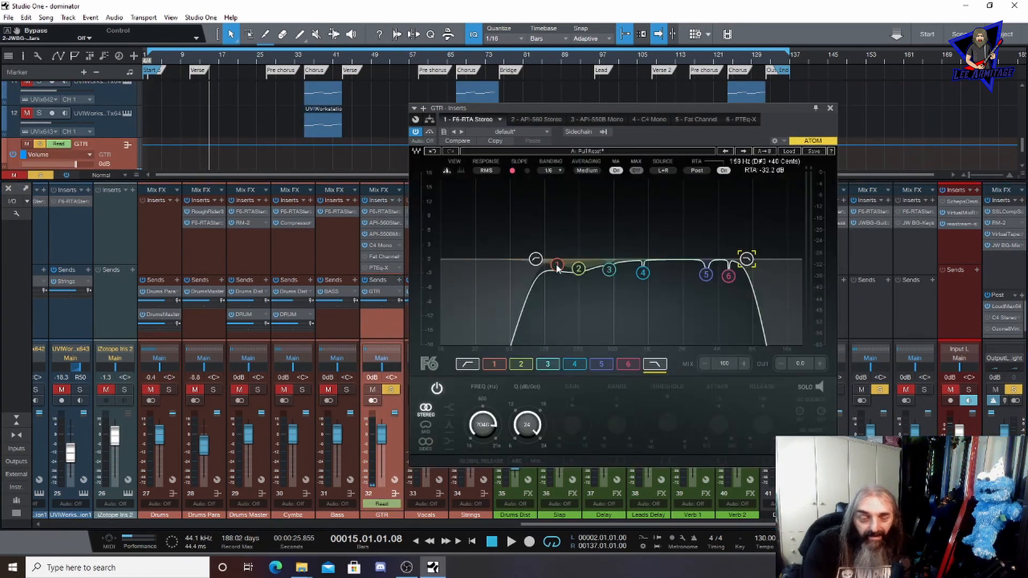